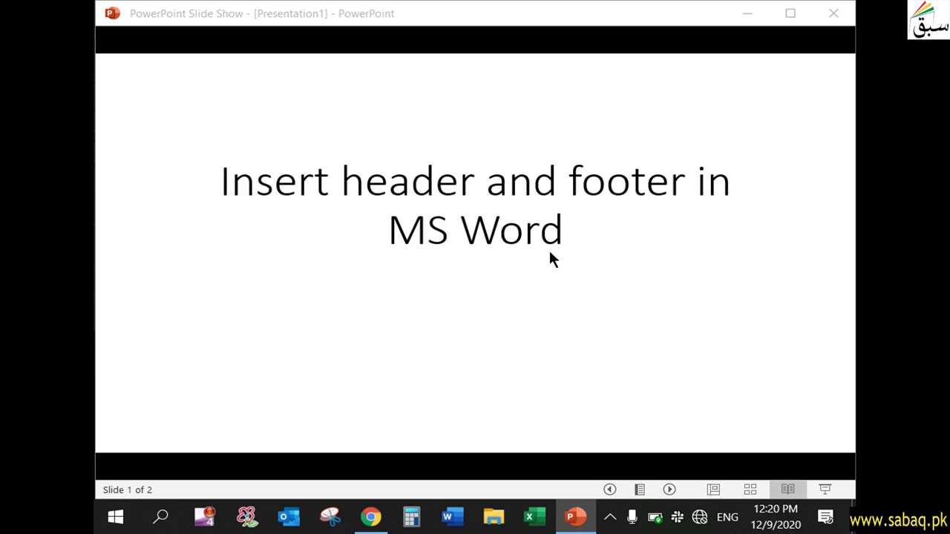
Step: Advance the slide show to the Header and Footer slide's footer bullet, then launch Word
{"action": "left_click", "coordinate": [529, 259]}
{"action": "key", "text": "Right"}
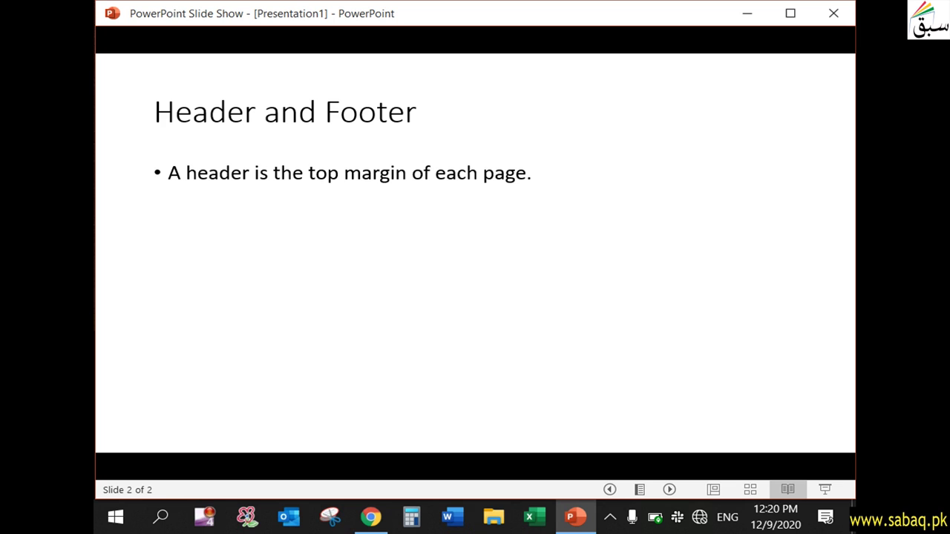
{"action": "key", "text": "Right"}
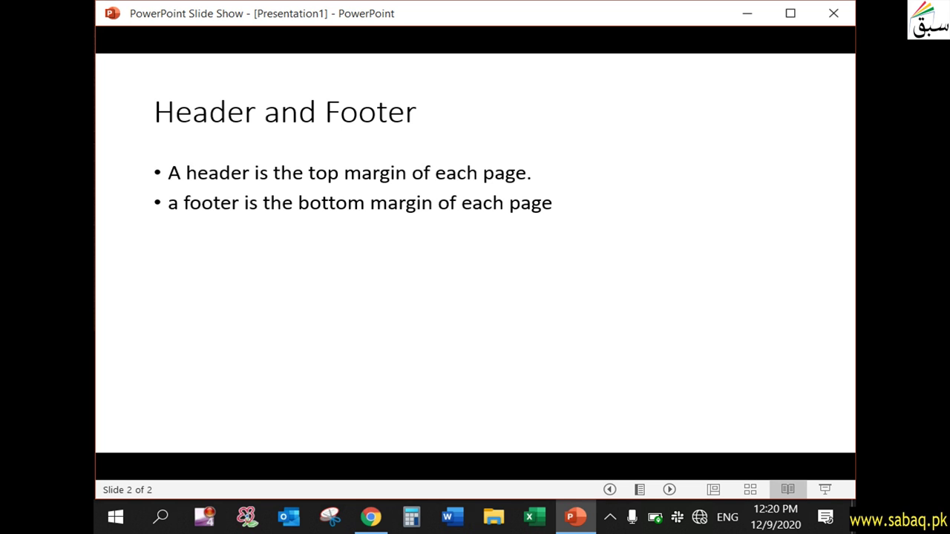
{"action": "left_click", "coordinate": [453, 517]}
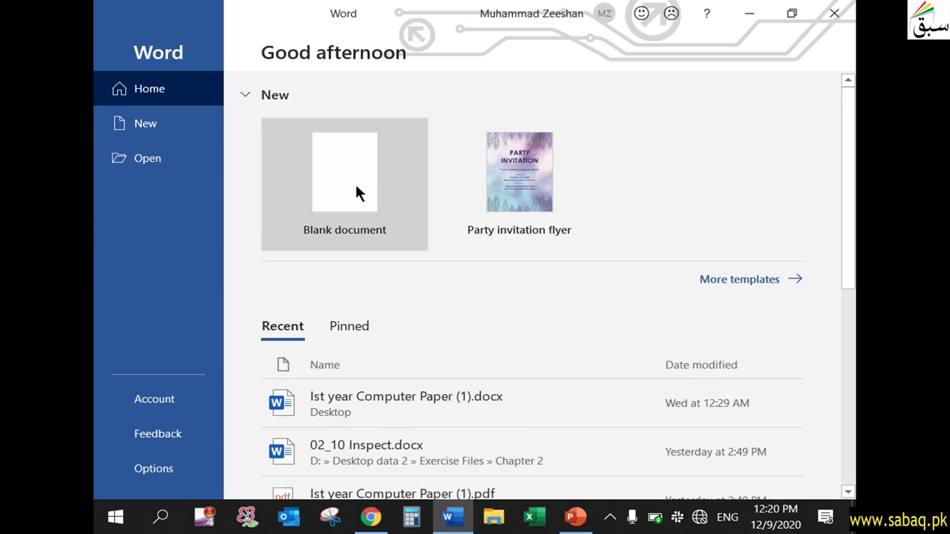
Step: Create blank Document1, minimize Word, and reveal the slide's third bullet about including material
{"action": "left_click", "coordinate": [357, 192]}
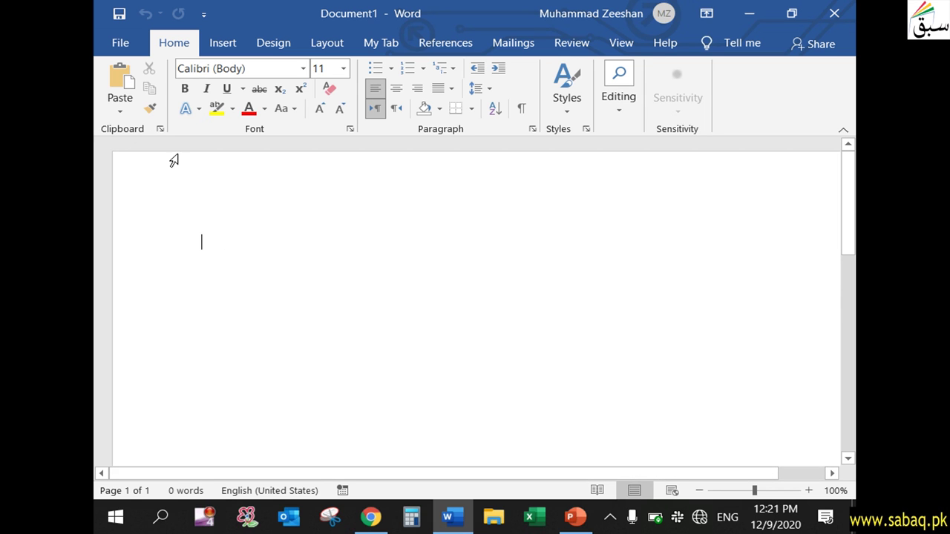
{"action": "right_click", "coordinate": [300, 153]}
{"action": "left_click_drag", "start_coordinate": [847, 192], "coordinate": [847, 388]}
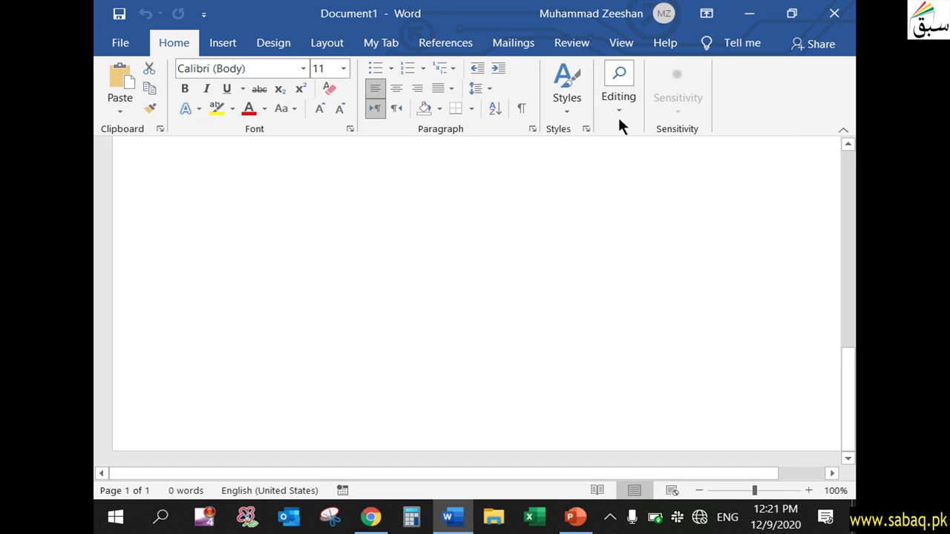
{"action": "left_click", "coordinate": [751, 17]}
{"action": "left_click", "coordinate": [325, 277]}
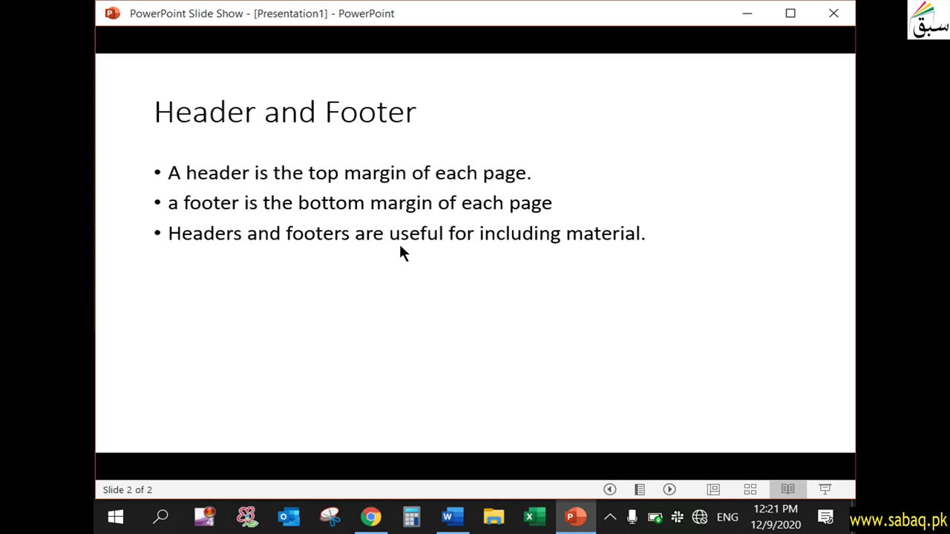
Step: Reveal the fourth bullet, 'Appear on every page of a document', and return to Word
{"action": "left_click", "coordinate": [608, 265]}
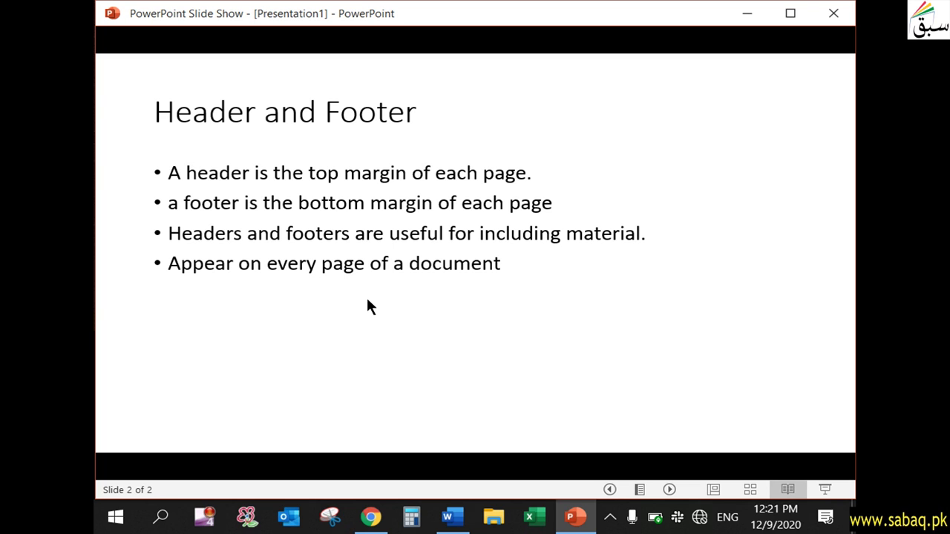
{"action": "left_click", "coordinate": [454, 520]}
{"action": "left_click_drag", "start_coordinate": [850, 245], "coordinate": [850, 181]}
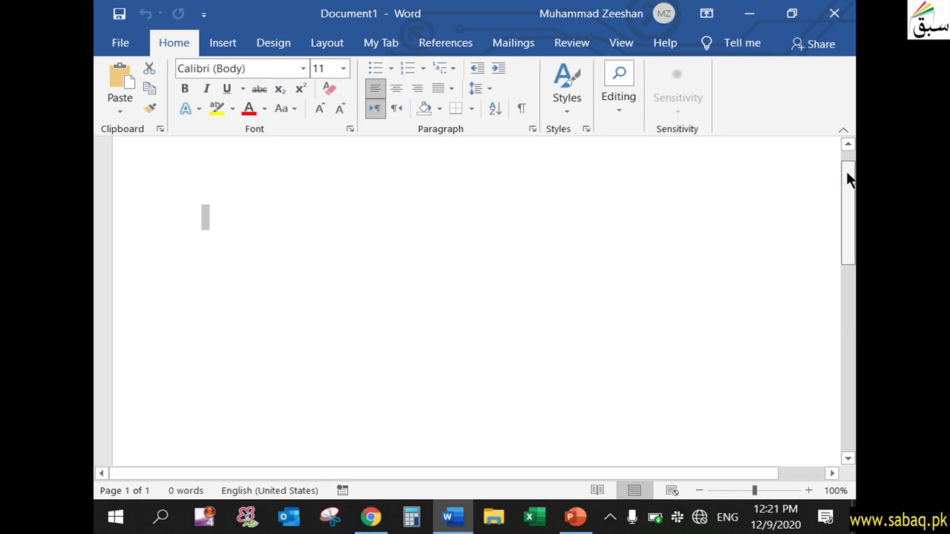
{"action": "scroll", "coordinate": [665, 256], "scroll_direction": "up", "scroll_amount": 1}
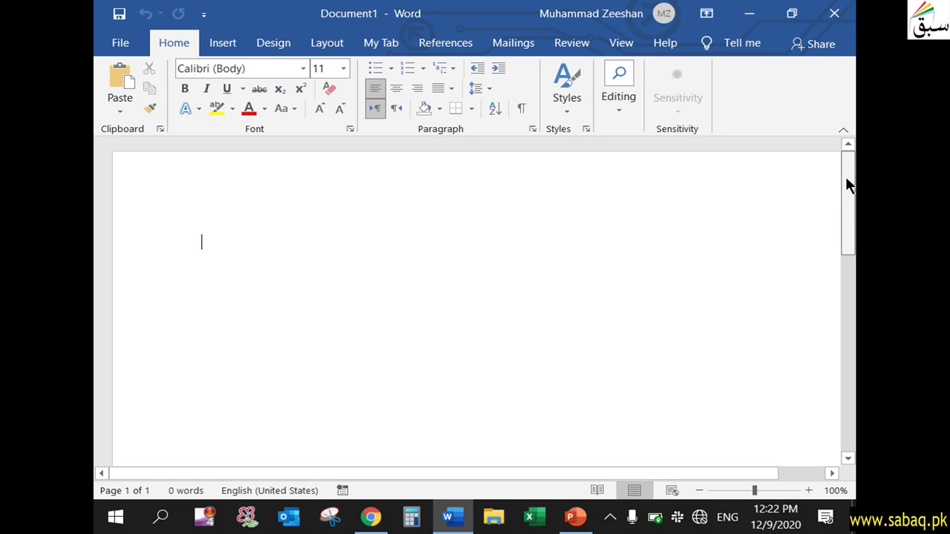
{"action": "left_click_drag", "start_coordinate": [845, 178], "coordinate": [843, 173]}
{"action": "left_click_drag", "start_coordinate": [843, 184], "coordinate": [851, 405]}
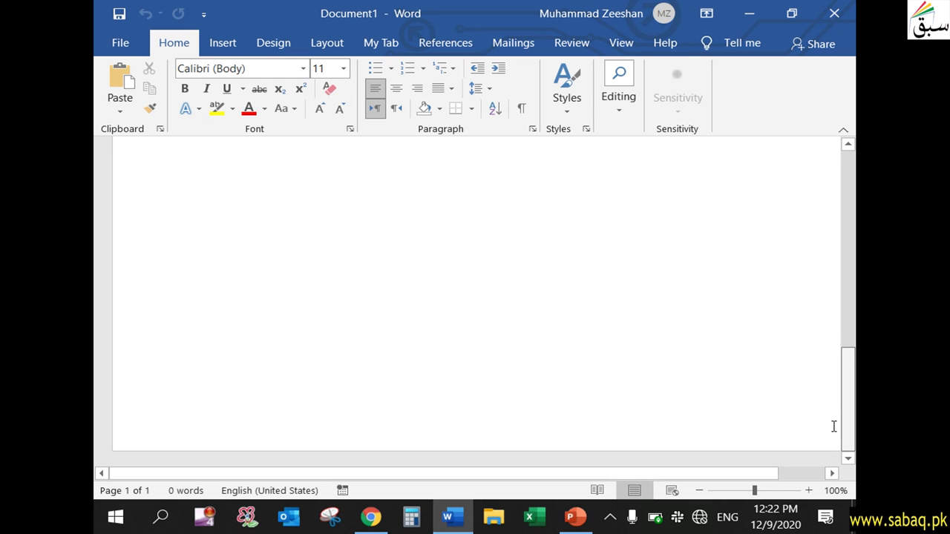
{"action": "right_click", "coordinate": [171, 424]}
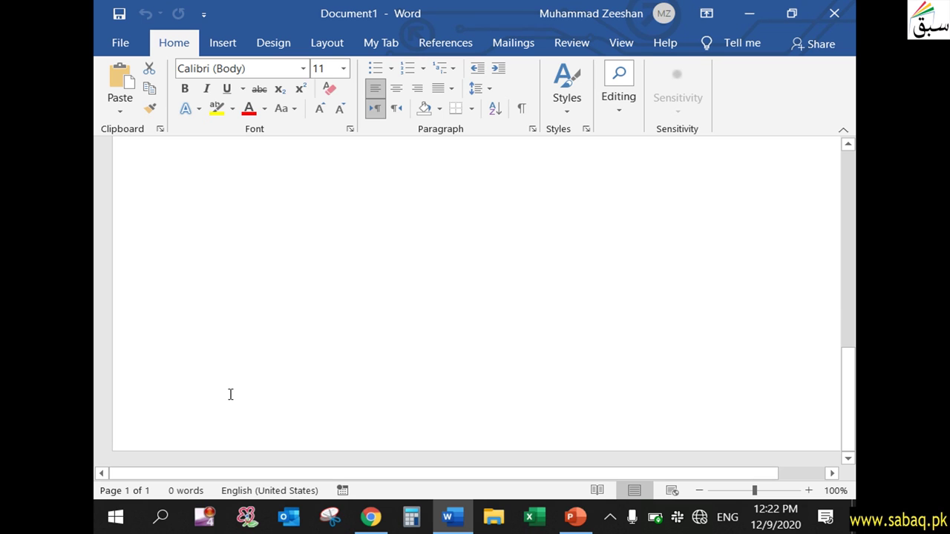
{"action": "left_click_drag", "start_coordinate": [852, 369], "coordinate": [854, 132]}
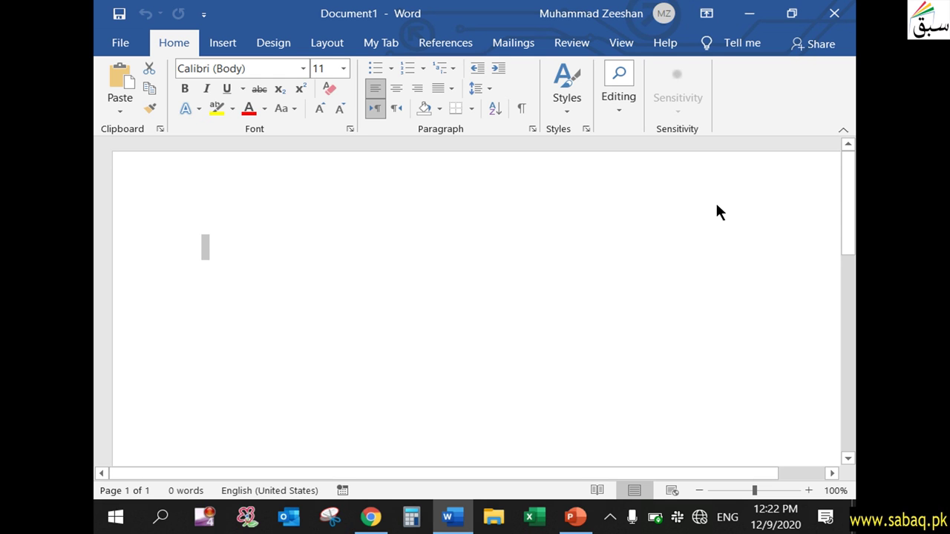
{"action": "left_click", "coordinate": [472, 336]}
Step: Open Document1's empty header for editing by double-clicking the top of the page
{"action": "left_click", "coordinate": [183, 189]}
{"action": "double_click", "coordinate": [183, 189]}
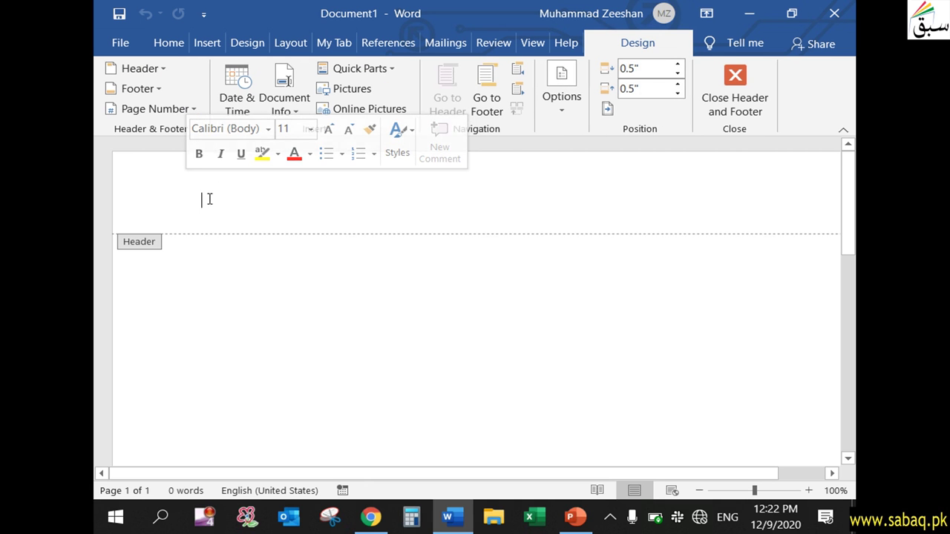
{"action": "left_click_drag", "start_coordinate": [850, 165], "coordinate": [850, 270]}
{"action": "left_click_drag", "start_coordinate": [848, 337], "coordinate": [847, 430]}
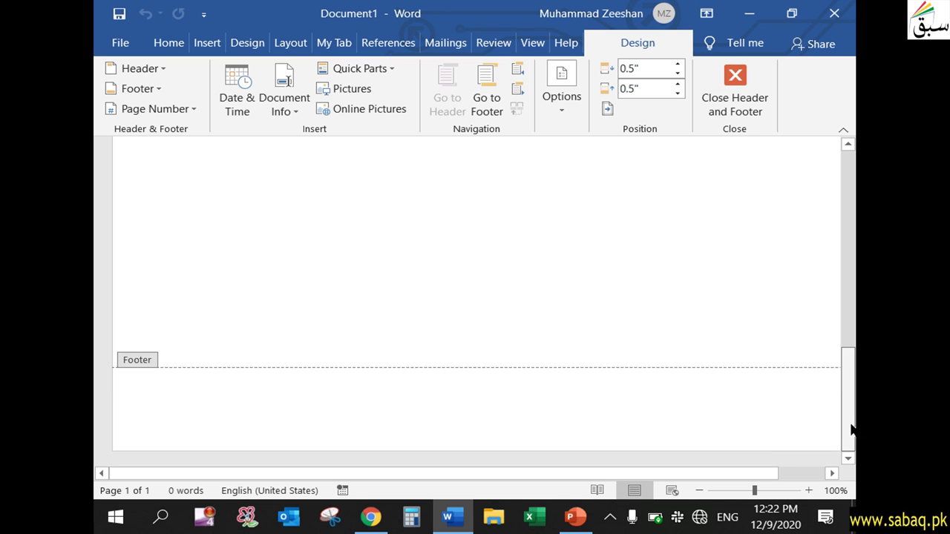
{"action": "left_click_drag", "start_coordinate": [846, 360], "coordinate": [846, 161]}
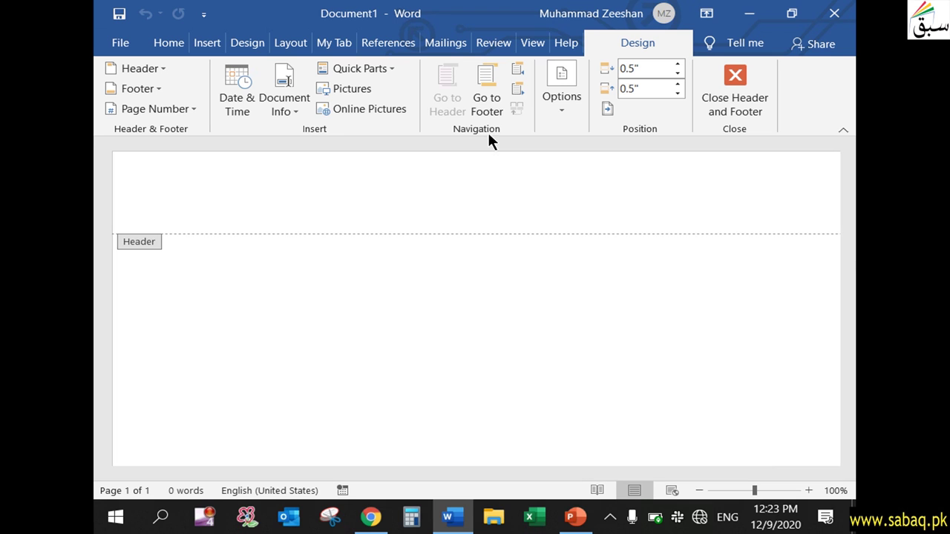
Step: Show the Header gallery with its Blank, Blank (Three Columns) and Austin designs
{"action": "left_click", "coordinate": [570, 108]}
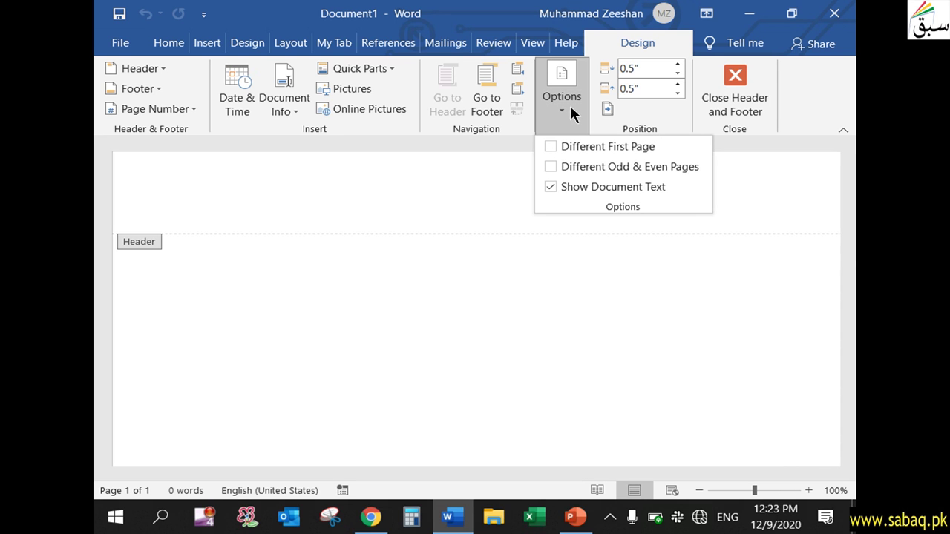
{"action": "left_click", "coordinate": [660, 126]}
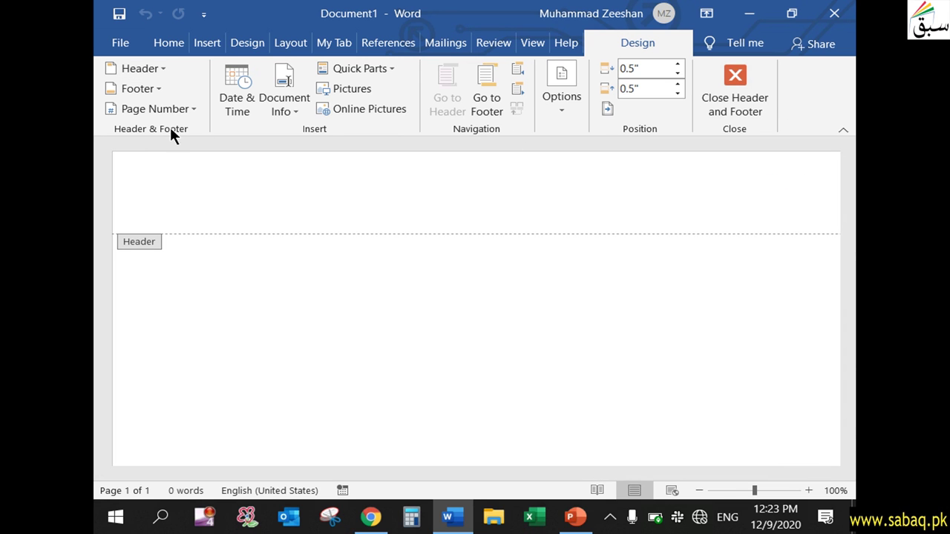
{"action": "left_click", "coordinate": [160, 66]}
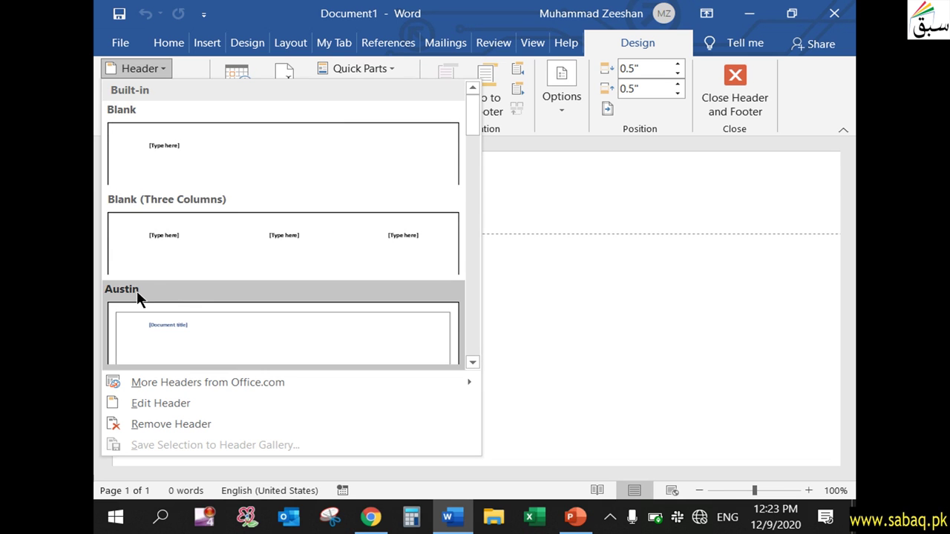
Step: Browse the Header gallery past Grid, Integral and Motion and insert the Retrospect design
{"action": "mouse_move", "coordinate": [470, 126]}
{"action": "left_mouse_down"}
{"action": "mouse_move", "coordinate": [473, 310]}
{"action": "mouse_move", "coordinate": [465, 269]}
{"action": "left_mouse_up"}
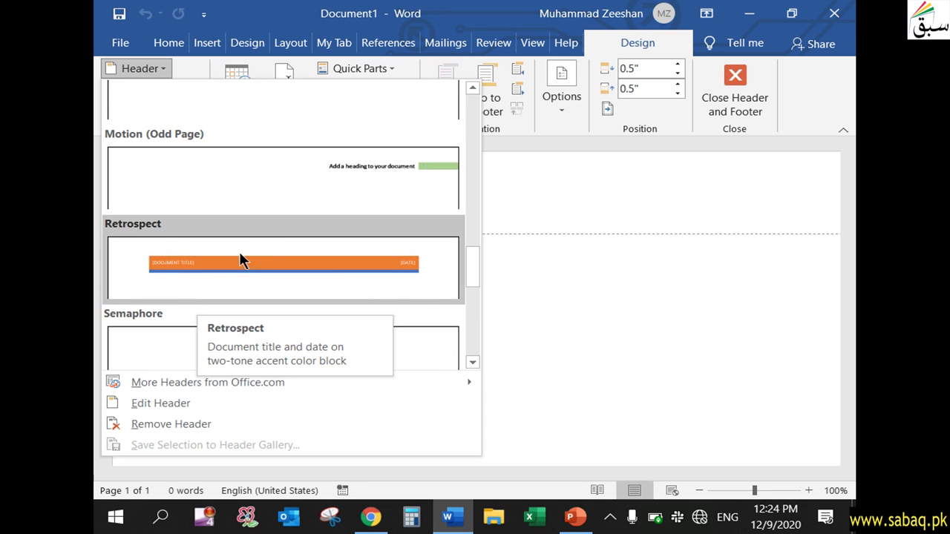
{"action": "left_click", "coordinate": [160, 67]}
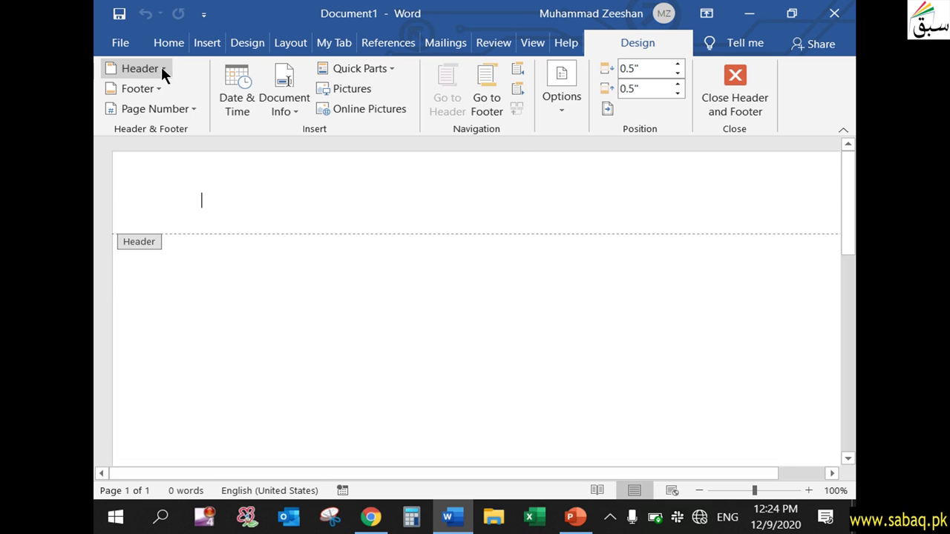
{"action": "left_click", "coordinate": [161, 66]}
{"action": "scroll", "coordinate": [279, 223], "scroll_direction": "down", "scroll_amount": 5}
{"action": "scroll", "coordinate": [275, 246], "scroll_direction": "up", "scroll_amount": 2}
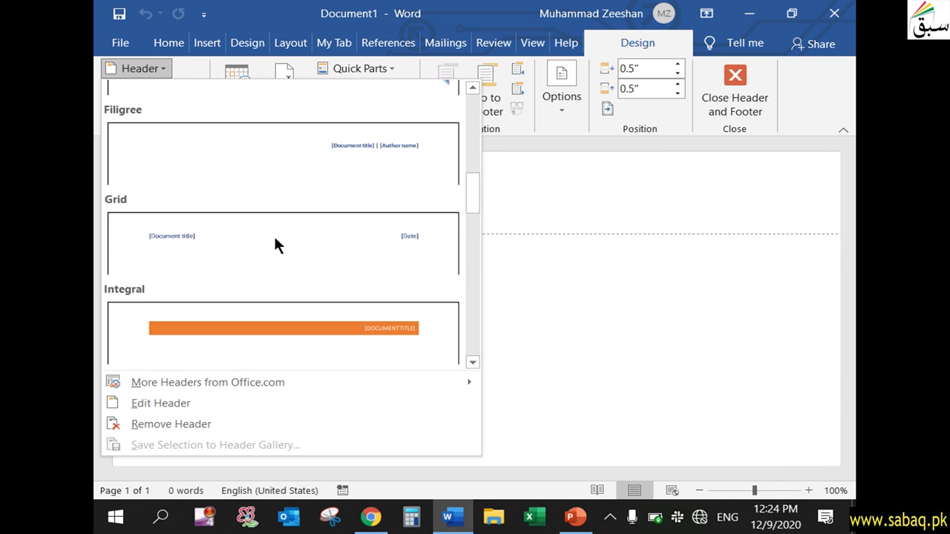
{"action": "scroll", "coordinate": [269, 247], "scroll_direction": "down", "scroll_amount": 3}
{"action": "scroll", "coordinate": [267, 248], "scroll_direction": "up", "scroll_amount": 3}
{"action": "scroll", "coordinate": [239, 304], "scroll_direction": "down", "scroll_amount": 3}
{"action": "scroll", "coordinate": [237, 303], "scroll_direction": "down", "scroll_amount": 3}
{"action": "scroll", "coordinate": [239, 302], "scroll_direction": "down", "scroll_amount": 3}
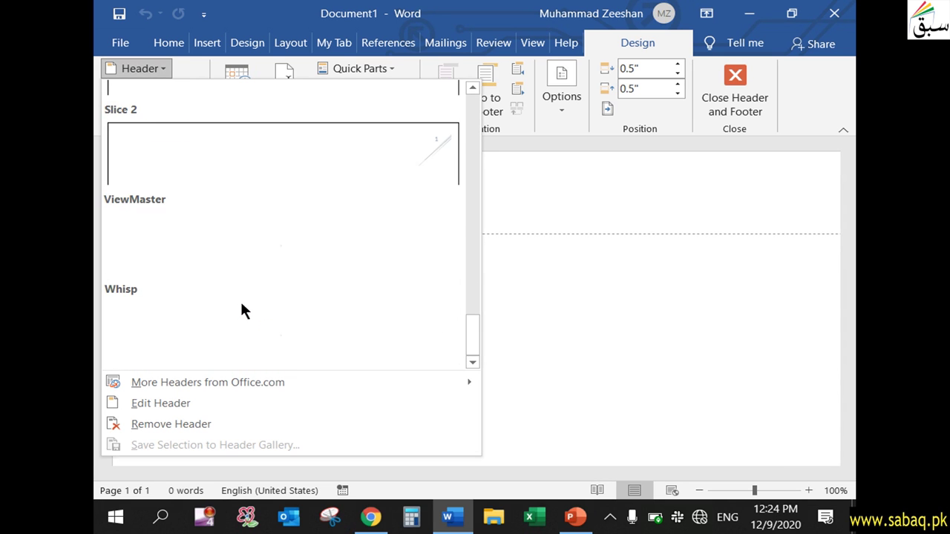
{"action": "scroll", "coordinate": [242, 298], "scroll_direction": "up", "scroll_amount": 3}
{"action": "scroll", "coordinate": [243, 297], "scroll_direction": "up", "scroll_amount": 3}
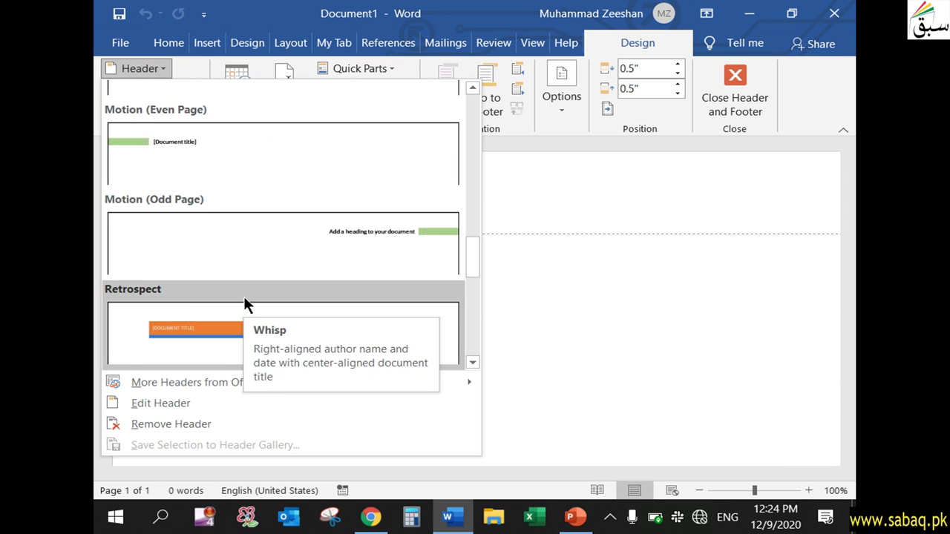
{"action": "scroll", "coordinate": [245, 298], "scroll_direction": "up", "scroll_amount": 3}
{"action": "scroll", "coordinate": [245, 298], "scroll_direction": "up", "scroll_amount": 3}
{"action": "scroll", "coordinate": [244, 298], "scroll_direction": "up", "scroll_amount": 3}
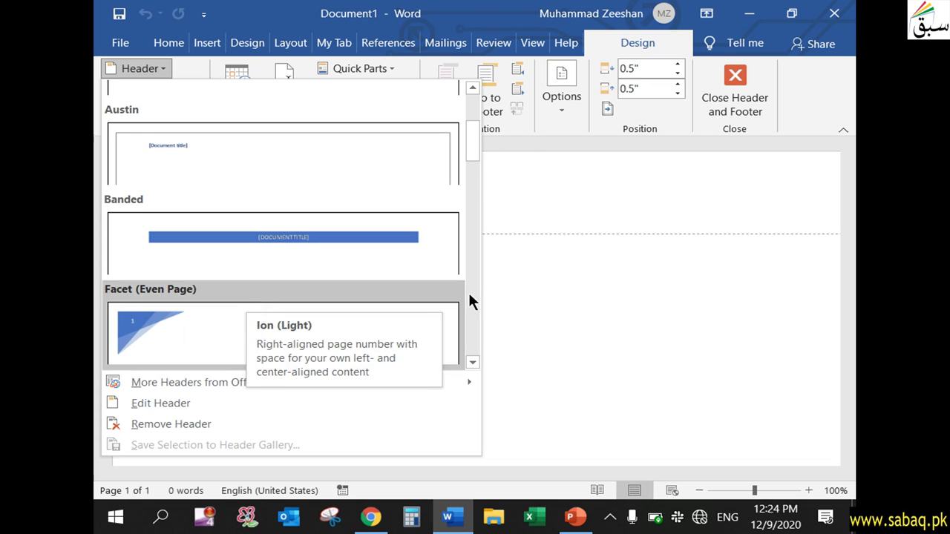
{"action": "left_click_drag", "start_coordinate": [472, 145], "coordinate": [471, 275]}
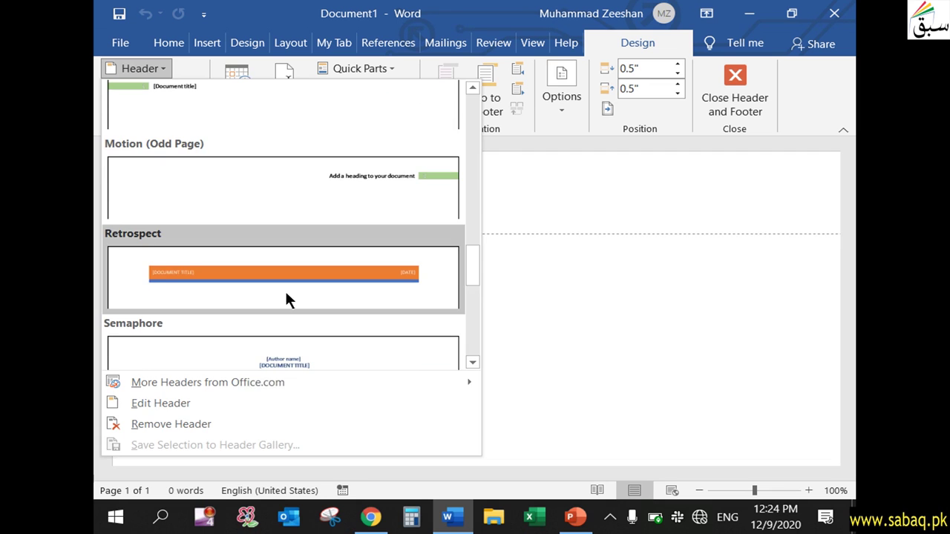
{"action": "left_click", "coordinate": [285, 299]}
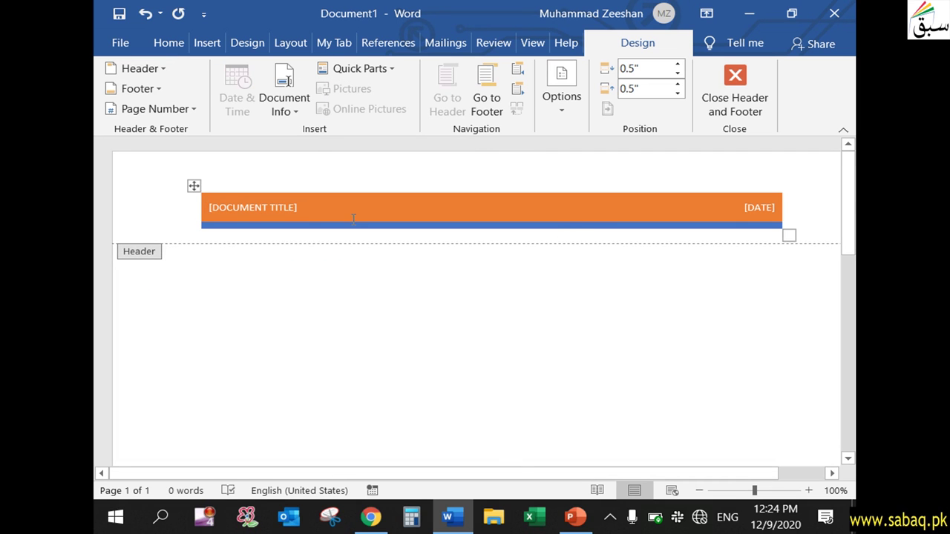
Step: Title the header COMPUTER SCIENCE and set its date to December 9, 2020
{"action": "left_click", "coordinate": [297, 209]}
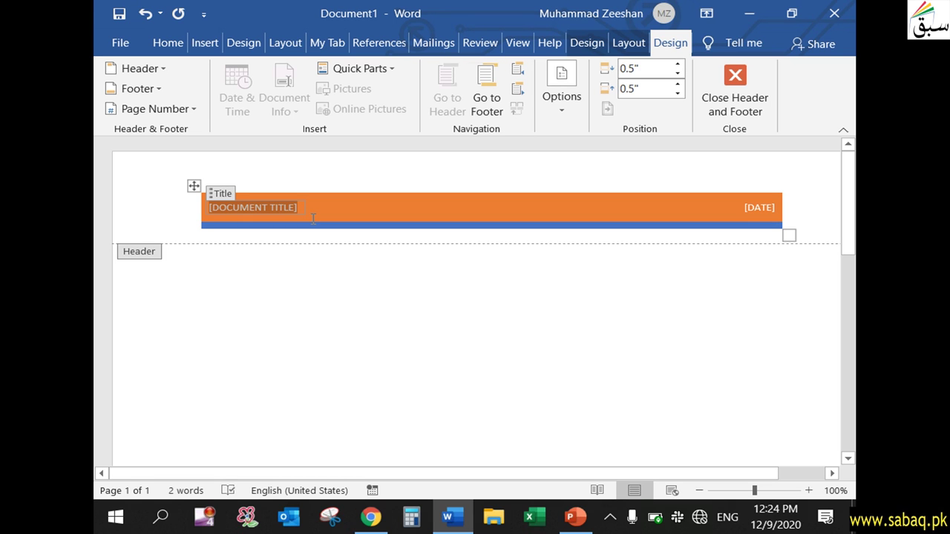
{"action": "type", "text": "COMPUTER SCIE"}
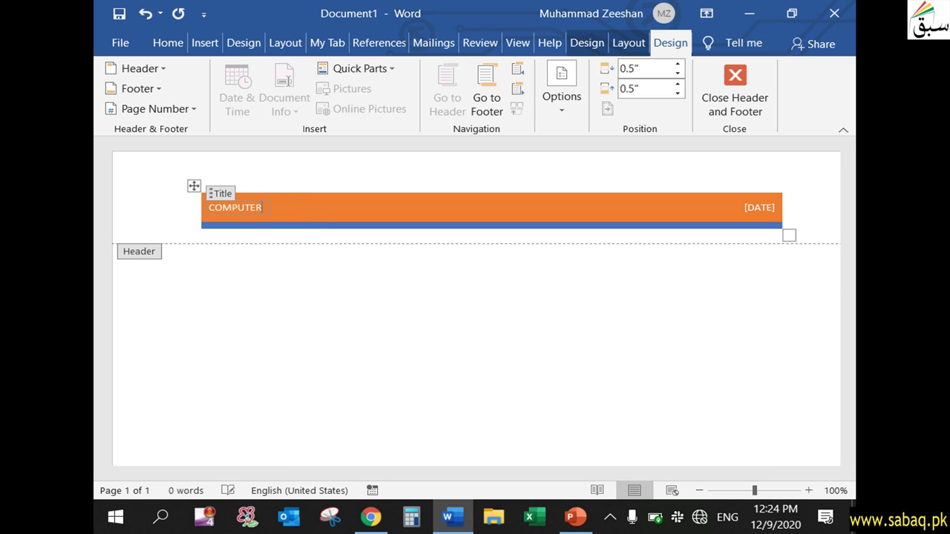
{"action": "type", "text": "NCE"}
{"action": "left_click", "coordinate": [757, 209]}
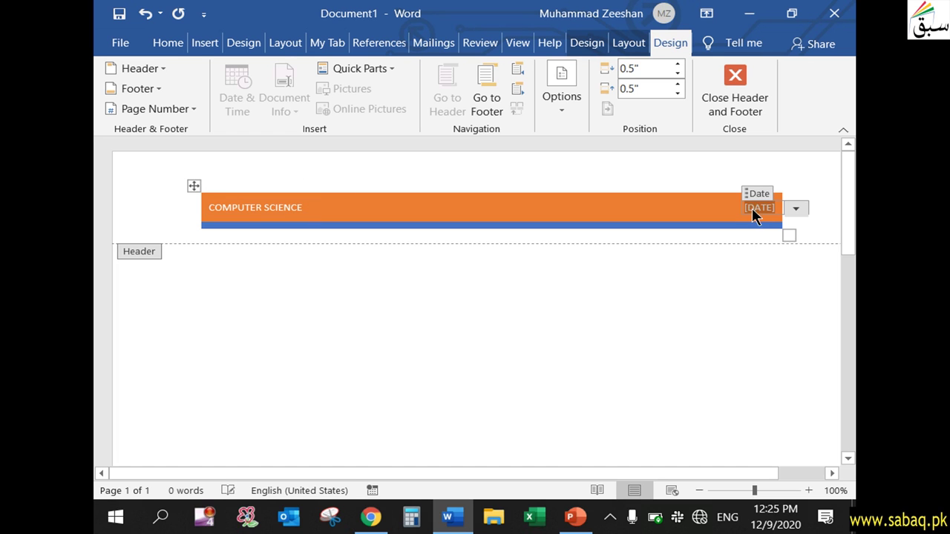
{"action": "left_click", "coordinate": [797, 210]}
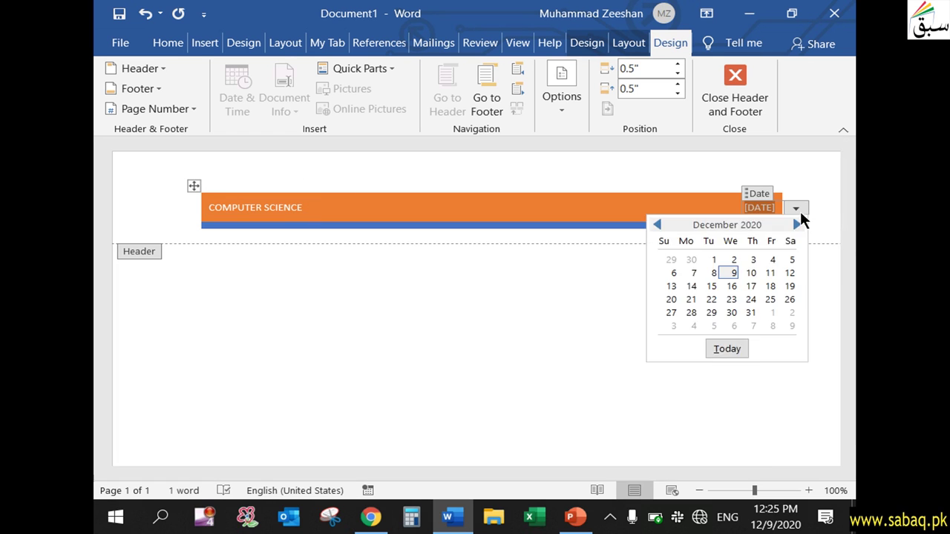
{"action": "left_click", "coordinate": [734, 271]}
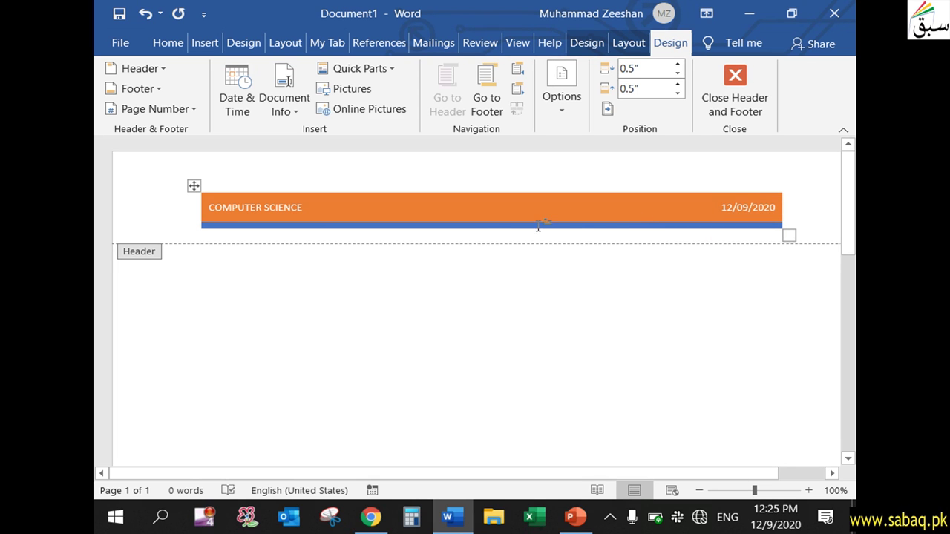
Step: Check the header date, close the header, and type 'dsahdkj' in the body
{"action": "left_click", "coordinate": [753, 209]}
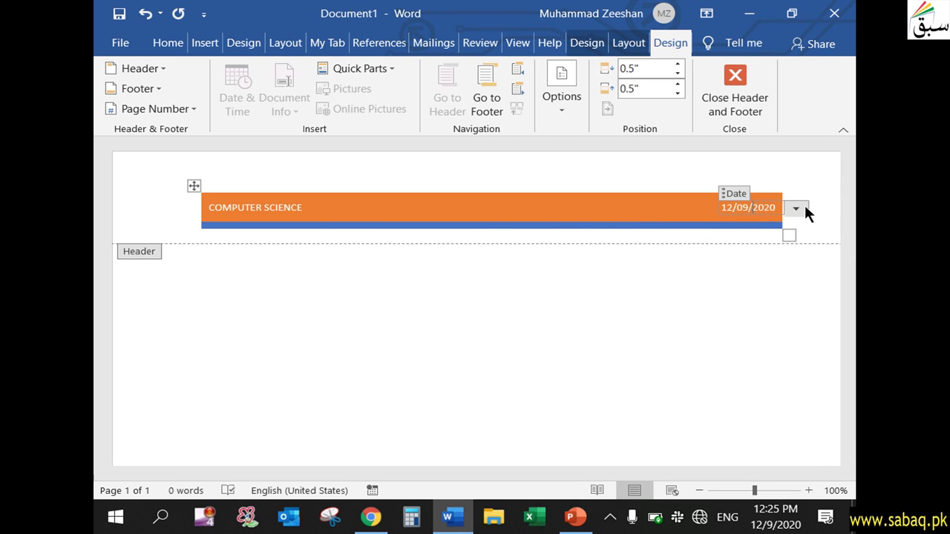
{"action": "left_click", "coordinate": [795, 209]}
{"action": "left_click", "coordinate": [730, 193]}
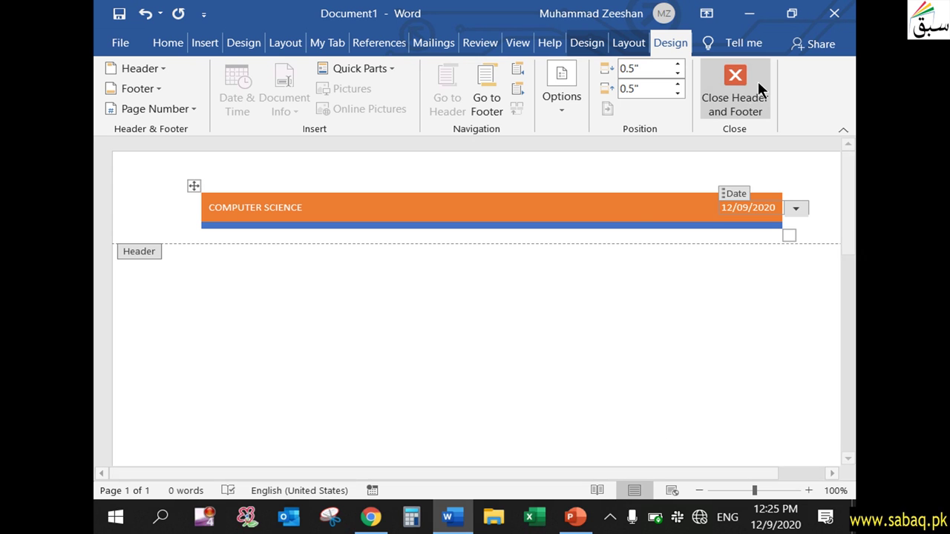
{"action": "left_click", "coordinate": [740, 86]}
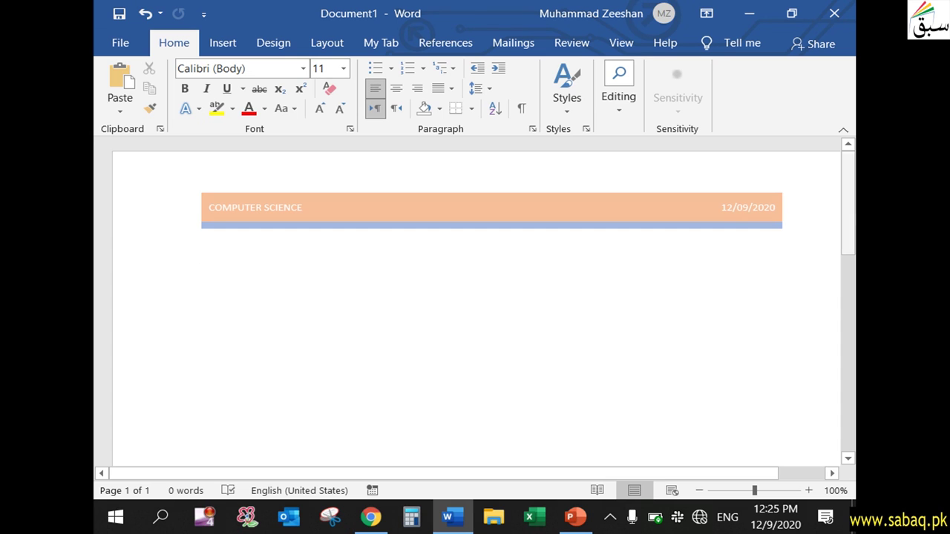
{"action": "type", "text": "dsahdkj"}
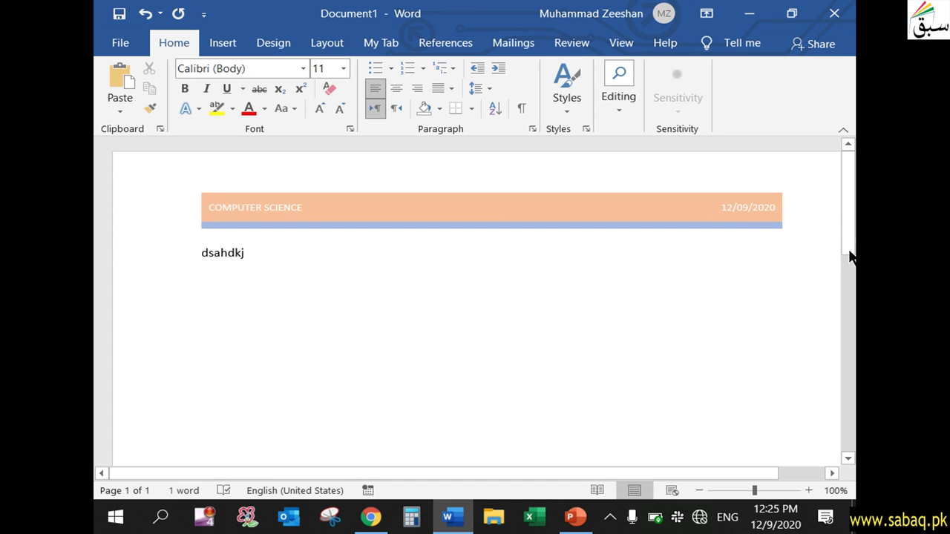
Step: Insert a page break lower on the page to start page two
{"action": "scroll", "coordinate": [304, 413], "scroll_direction": "down", "scroll_amount": 5}
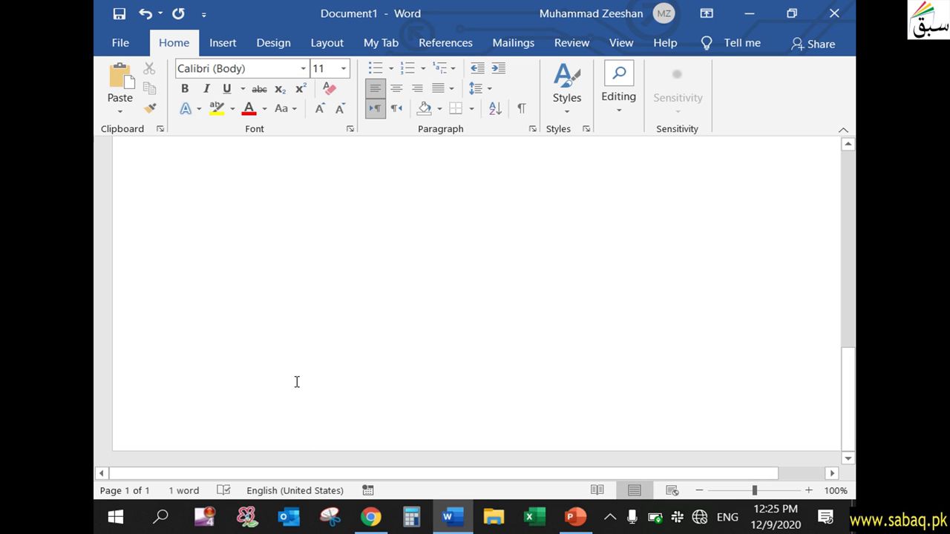
{"action": "double_click", "coordinate": [259, 295]}
{"action": "key", "text": "ctrl+Return"}
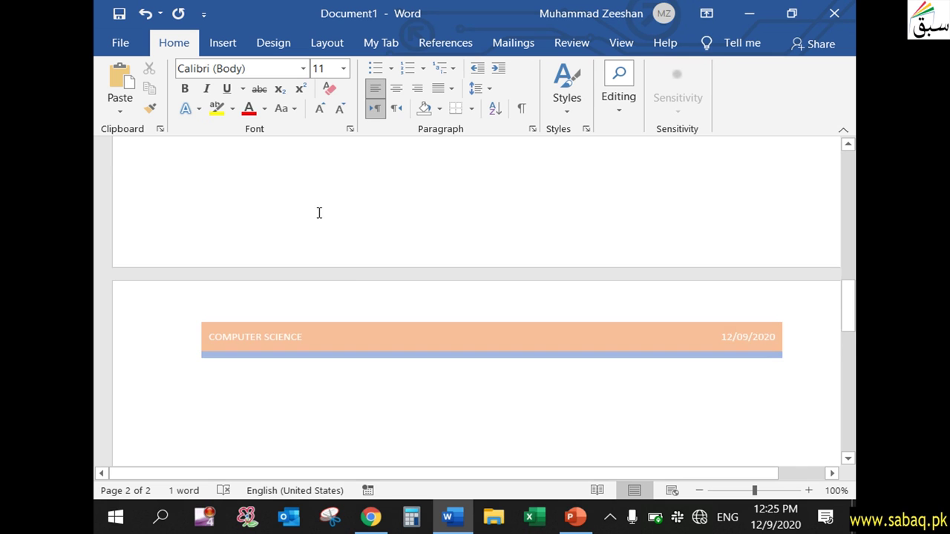
Step: Delete the COMPUTER SCIENCE Retrospect header table from the header
{"action": "scroll", "coordinate": [353, 281], "scroll_direction": "down", "scroll_amount": 5}
{"action": "scroll", "coordinate": [397, 280], "scroll_direction": "up", "scroll_amount": 2}
{"action": "scroll", "coordinate": [416, 267], "scroll_direction": "up", "scroll_amount": 5}
{"action": "scroll", "coordinate": [445, 241], "scroll_direction": "up", "scroll_amount": 4}
{"action": "scroll", "coordinate": [455, 244], "scroll_direction": "up", "scroll_amount": 4}
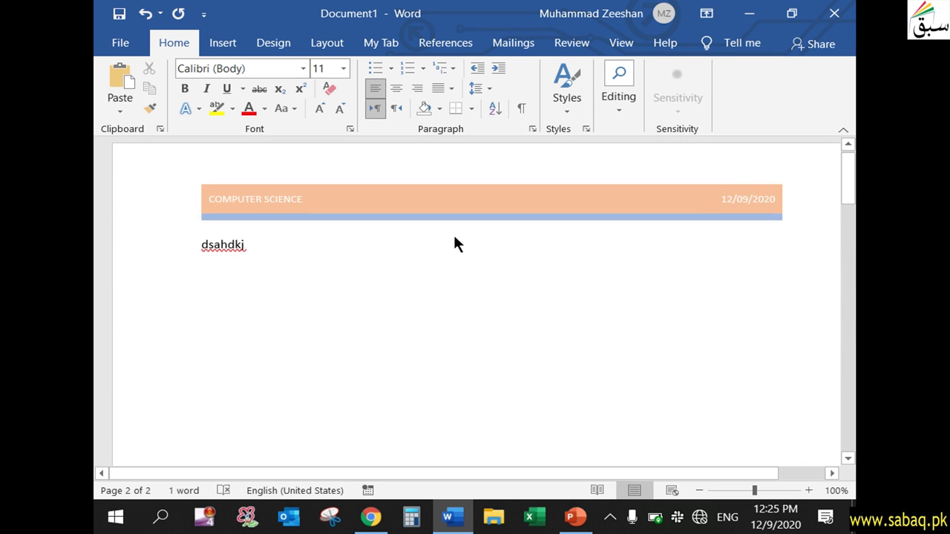
{"action": "double_click", "coordinate": [473, 178]}
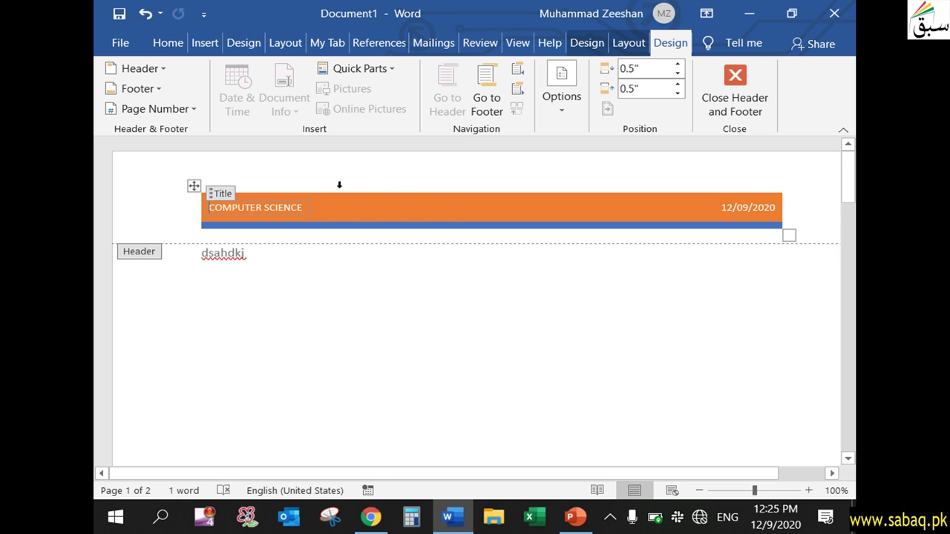
{"action": "right_click", "coordinate": [191, 186]}
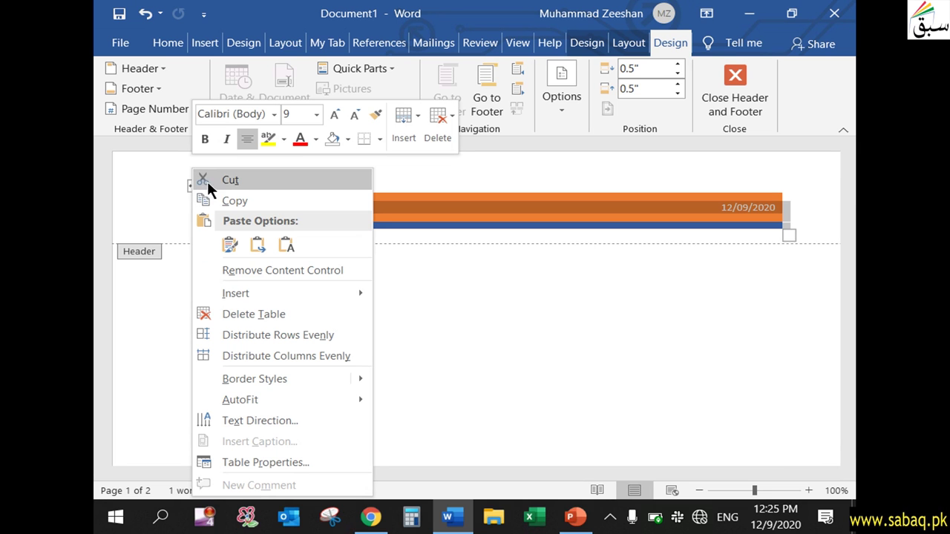
{"action": "left_click", "coordinate": [249, 310]}
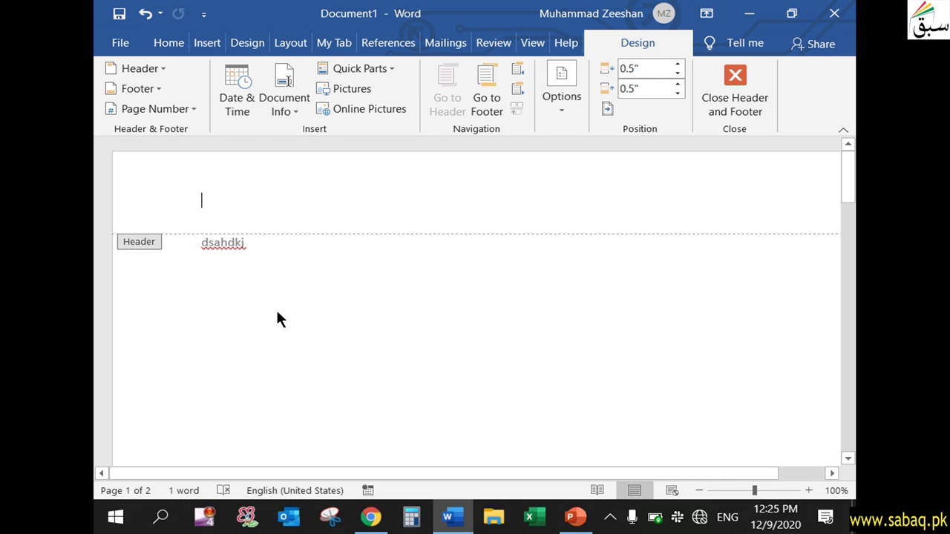
Step: Remove the header entirely using the Header gallery's Remove Header option
{"action": "left_click", "coordinate": [153, 67]}
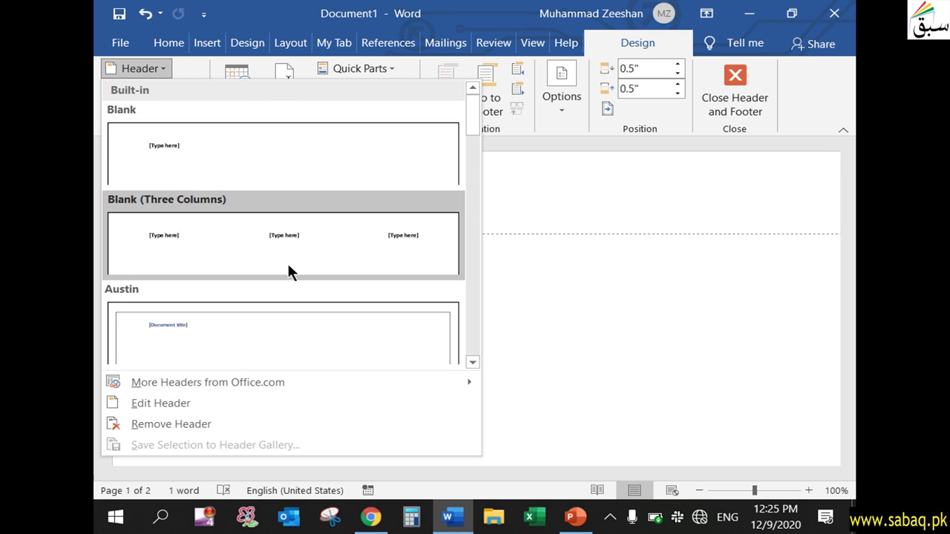
{"action": "left_click", "coordinate": [235, 383]}
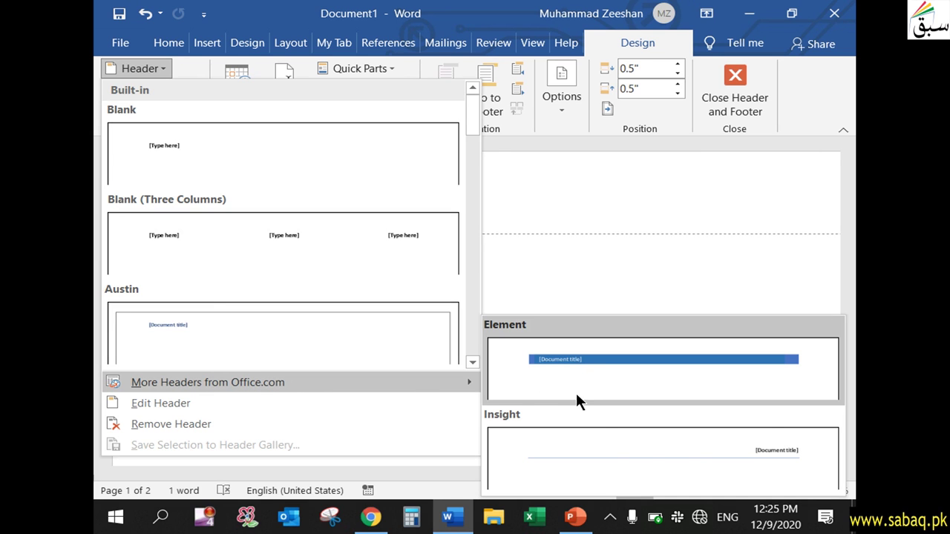
{"action": "left_click", "coordinate": [189, 423]}
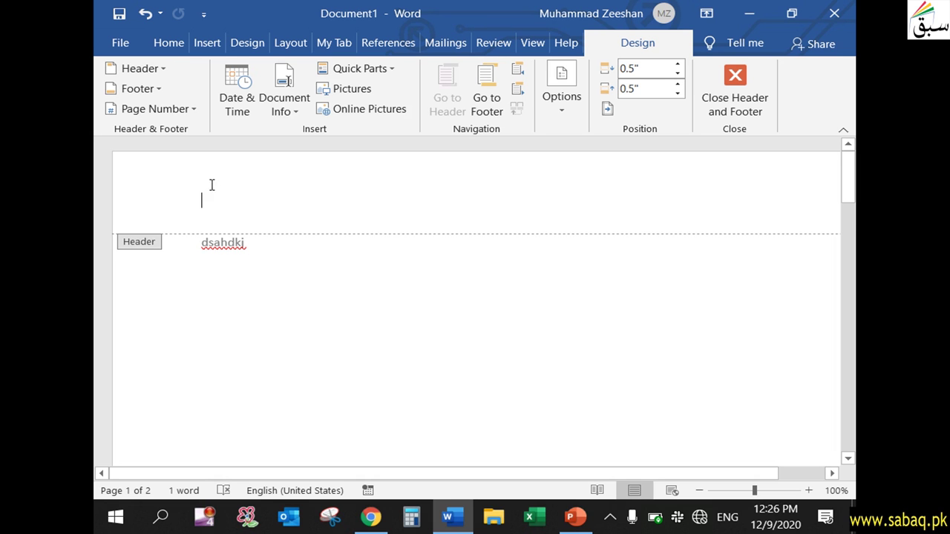
Step: Insert the Grid footer showing 'Page 1 | 2'
{"action": "left_click", "coordinate": [156, 87]}
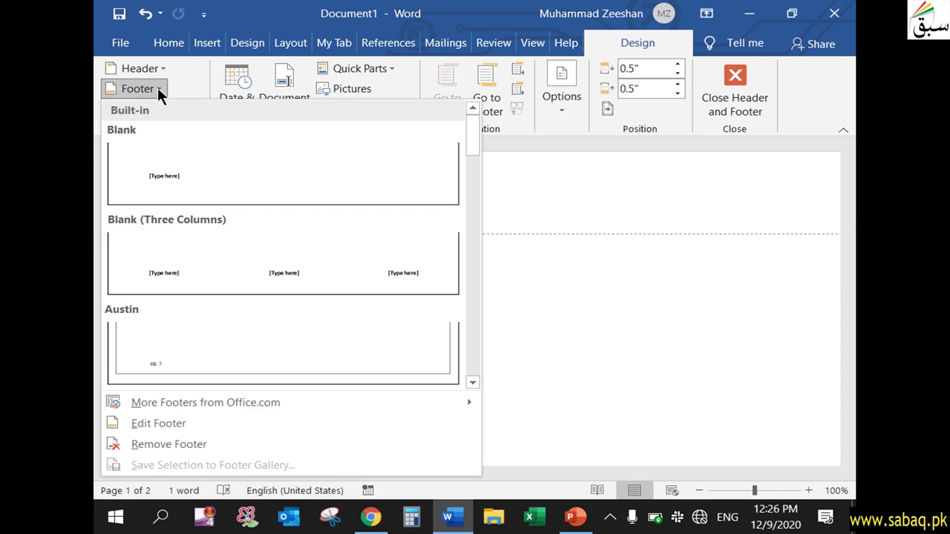
{"action": "scroll", "coordinate": [241, 290], "scroll_direction": "down", "scroll_amount": 5}
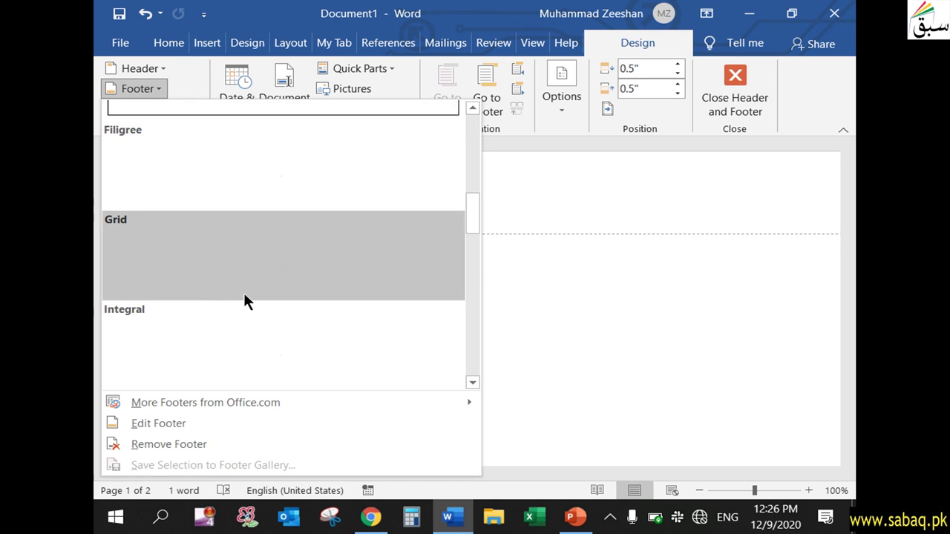
{"action": "scroll", "coordinate": [259, 297], "scroll_direction": "down", "scroll_amount": 3}
{"action": "scroll", "coordinate": [276, 305], "scroll_direction": "up", "scroll_amount": 3}
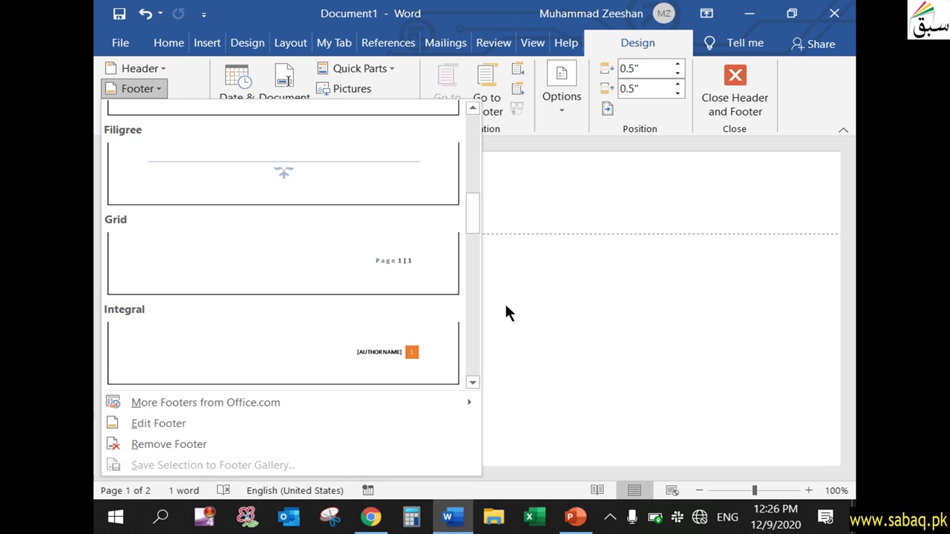
{"action": "left_click", "coordinate": [269, 259]}
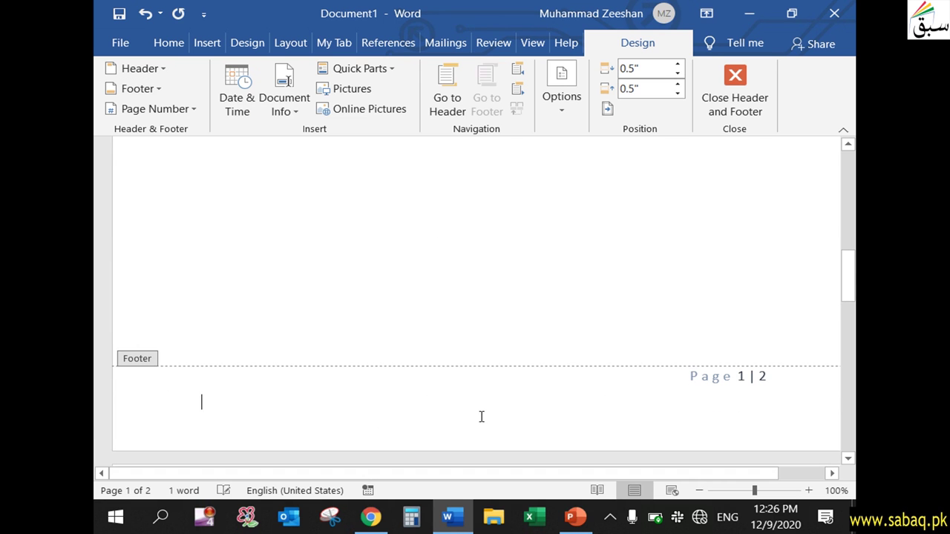
Step: Leave the footer and delete the stray 'dsahdkj' text from the body
{"action": "double_click", "coordinate": [702, 290]}
{"action": "mouse_move", "coordinate": [851, 294]}
{"action": "left_mouse_down"}
{"action": "mouse_move", "coordinate": [853, 236]}
{"action": "mouse_move", "coordinate": [854, 330]}
{"action": "mouse_move", "coordinate": [837, 299]}
{"action": "mouse_move", "coordinate": [848, 438]}
{"action": "mouse_move", "coordinate": [848, 131]}
{"action": "left_mouse_up"}
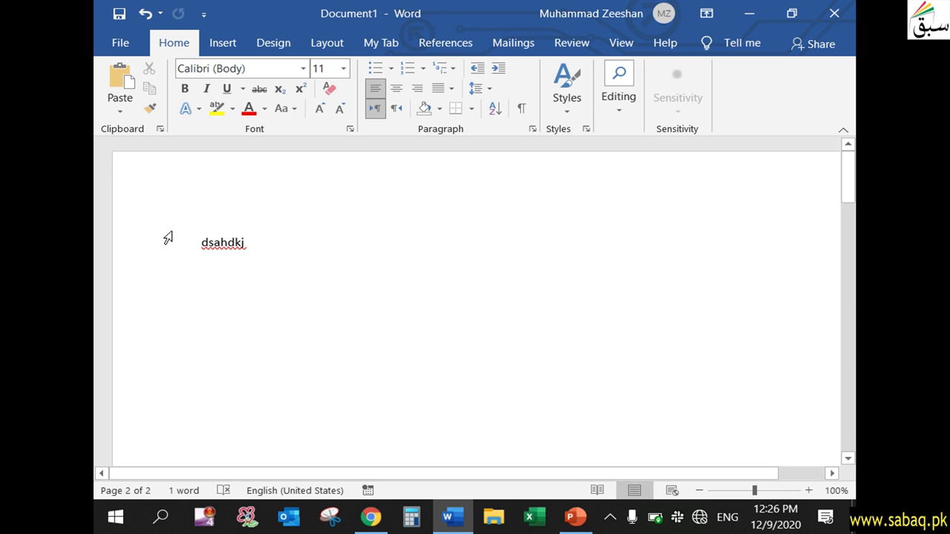
{"action": "left_click", "coordinate": [139, 245]}
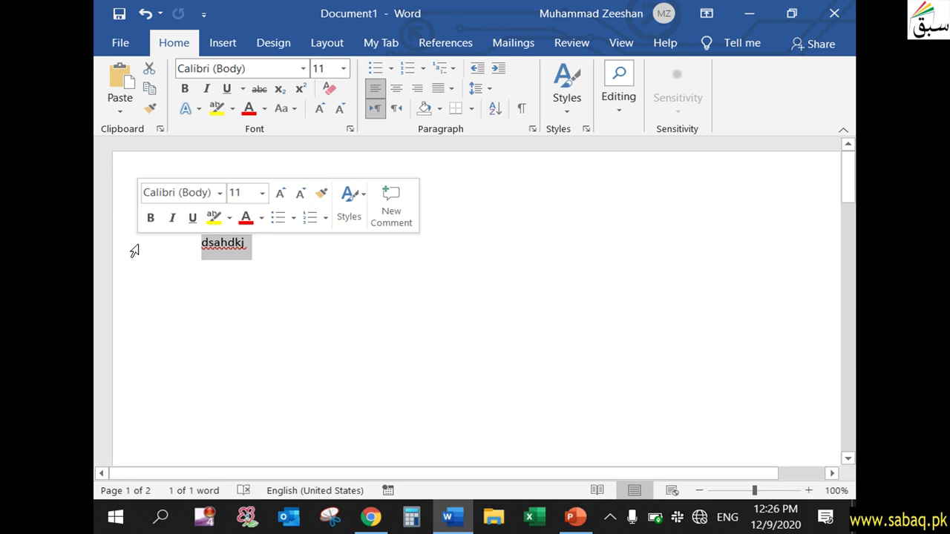
{"action": "key", "text": "Delete"}
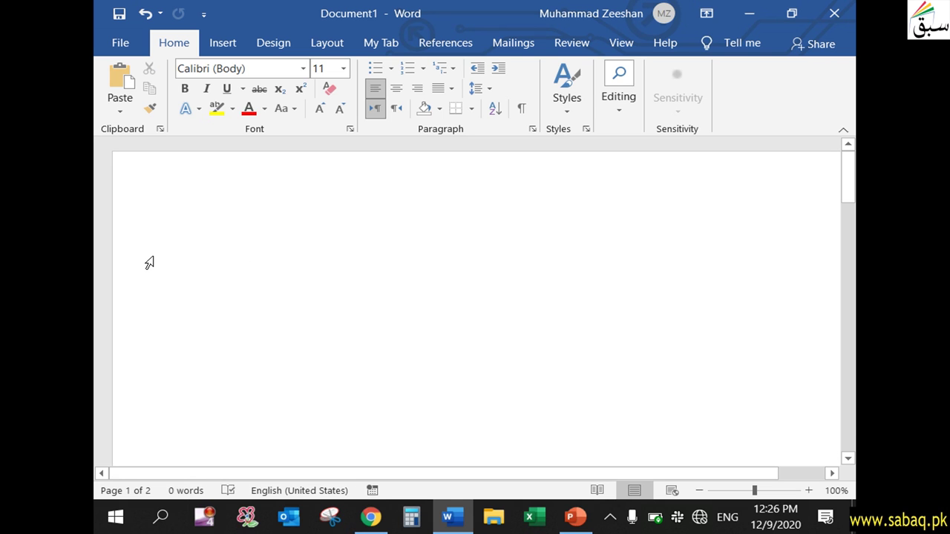
Step: Insert the current date in the header using the Dec-20 format
{"action": "double_click", "coordinate": [398, 213]}
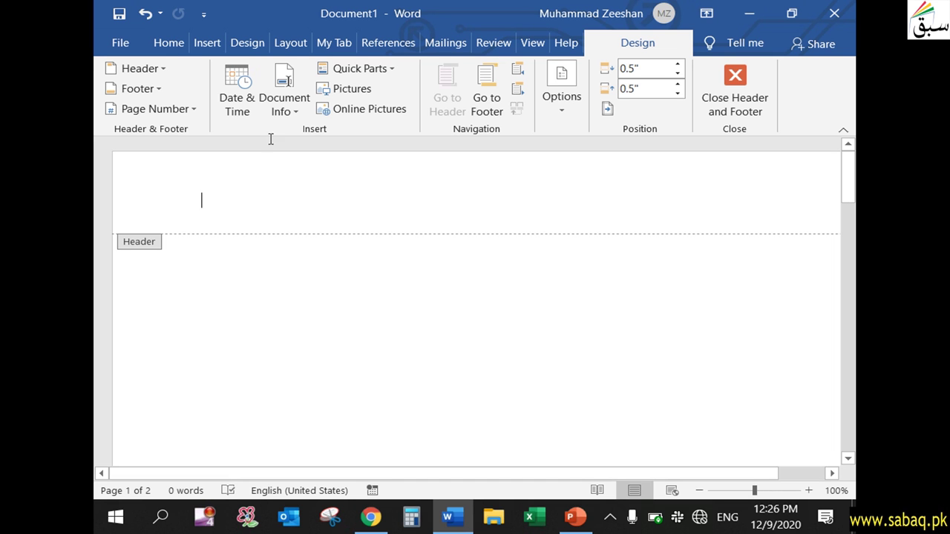
{"action": "left_click", "coordinate": [240, 108]}
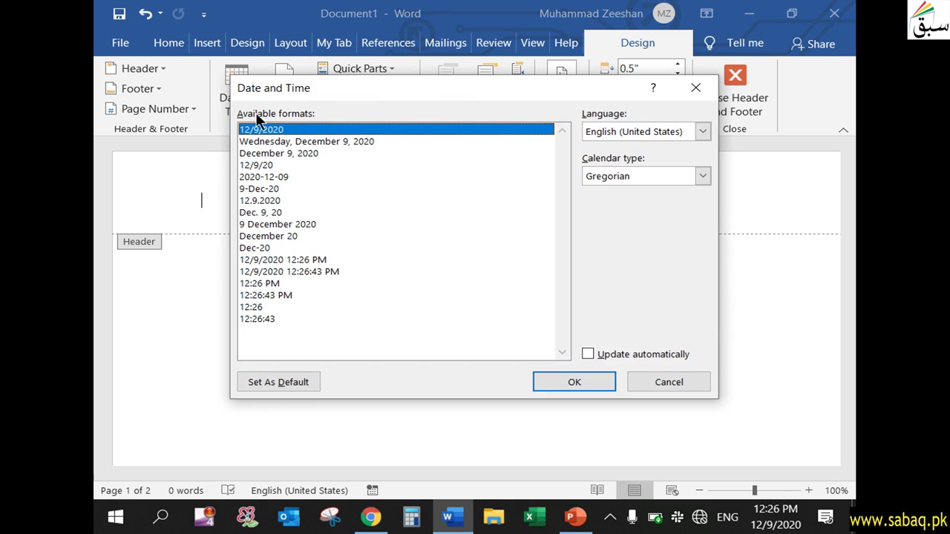
{"action": "left_click", "coordinate": [265, 250]}
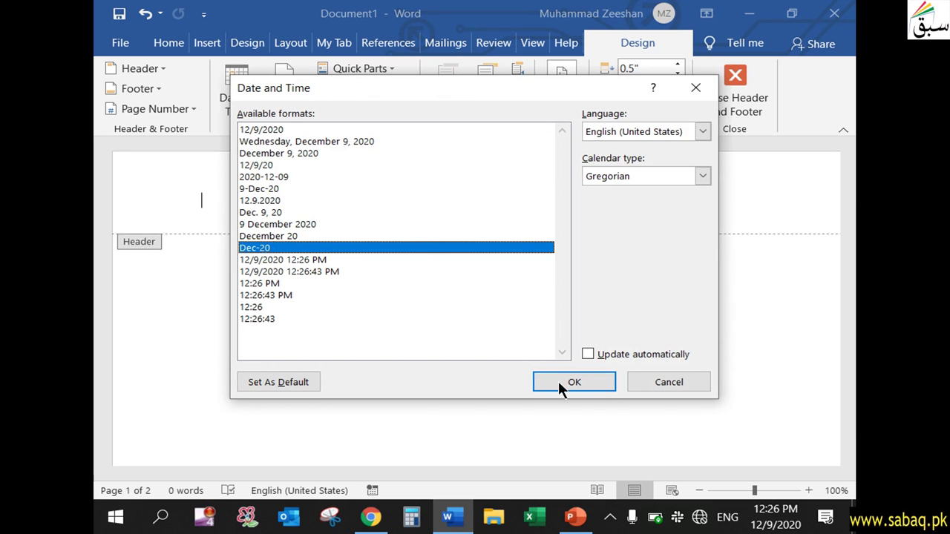
{"action": "left_click", "coordinate": [601, 383]}
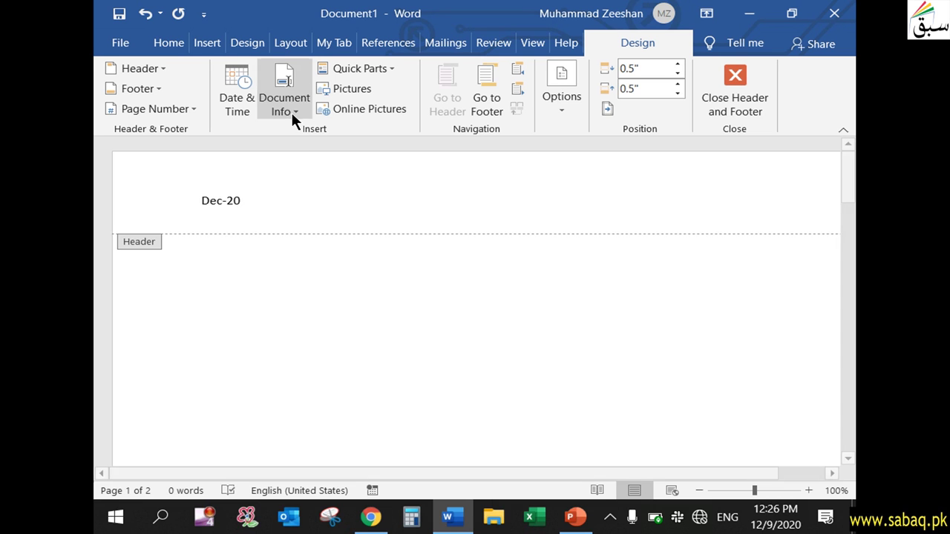
{"action": "left_click", "coordinate": [222, 201]}
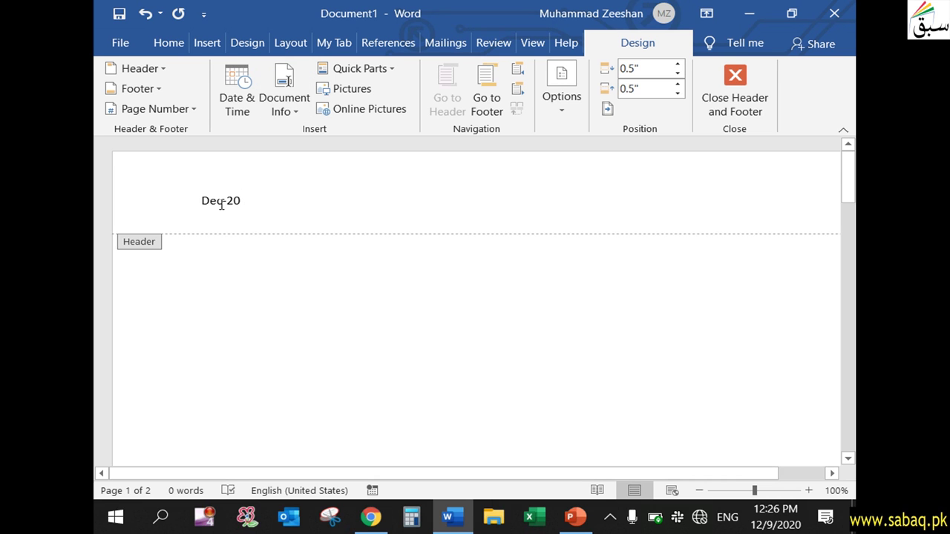
Step: Insert the Author document-property field right after the Dec-20 date in the header
{"action": "left_click", "coordinate": [271, 203]}
{"action": "left_click", "coordinate": [281, 108]}
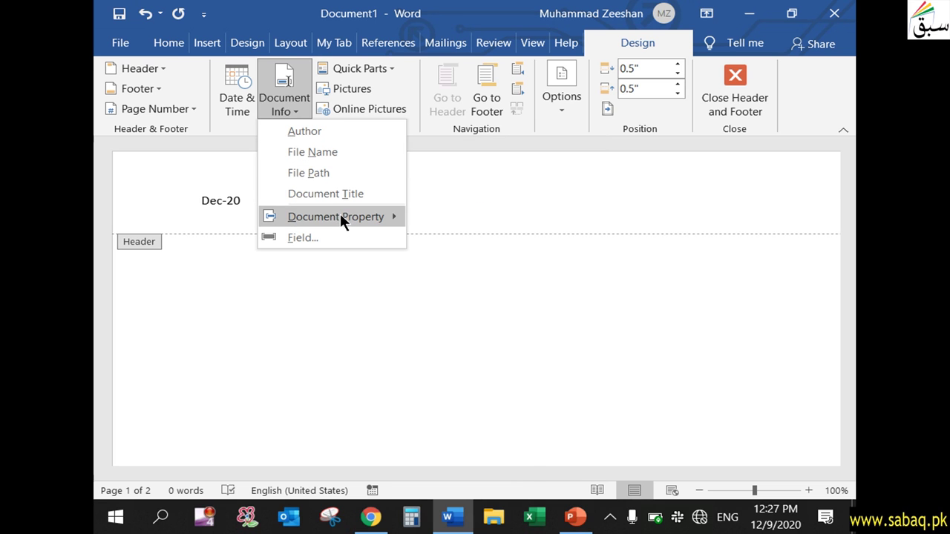
{"action": "mouse_move", "coordinate": [340, 216]}
{"action": "left_click", "coordinate": [326, 133]}
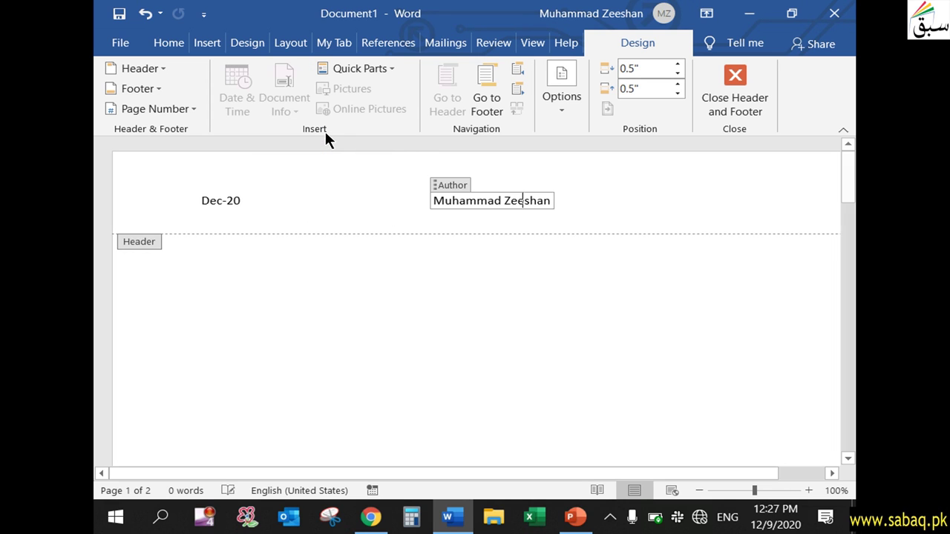
{"action": "left_click", "coordinate": [646, 217]}
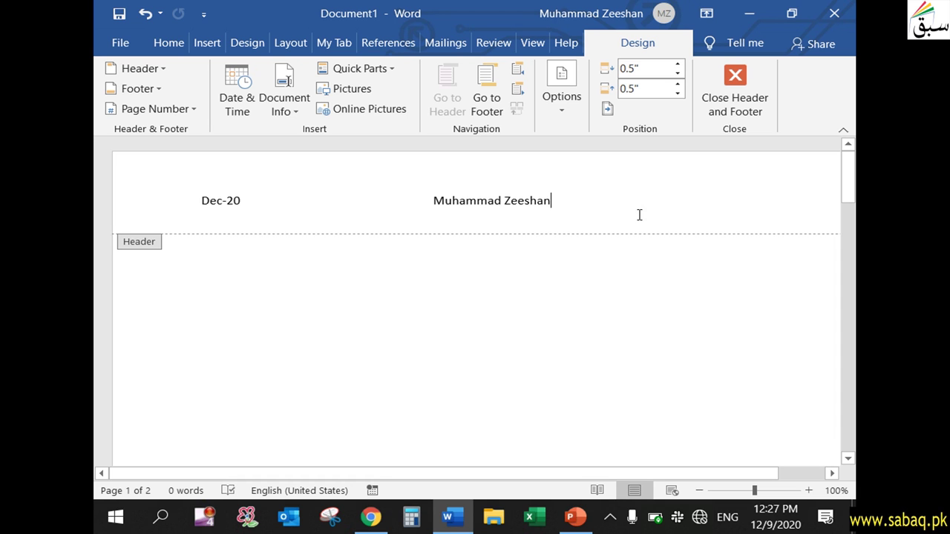
{"action": "left_click", "coordinate": [387, 67]}
{"action": "mouse_move", "coordinate": [394, 85]}
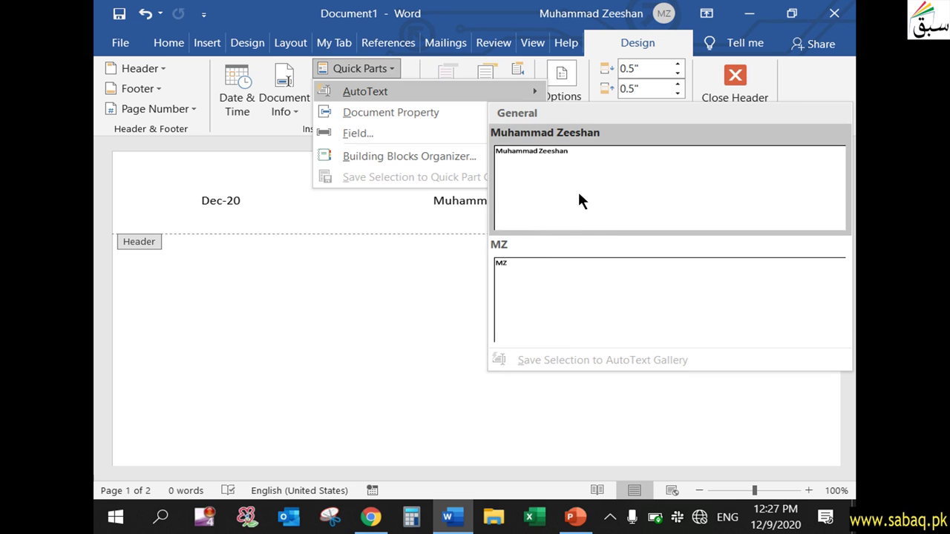
{"action": "mouse_move", "coordinate": [434, 115]}
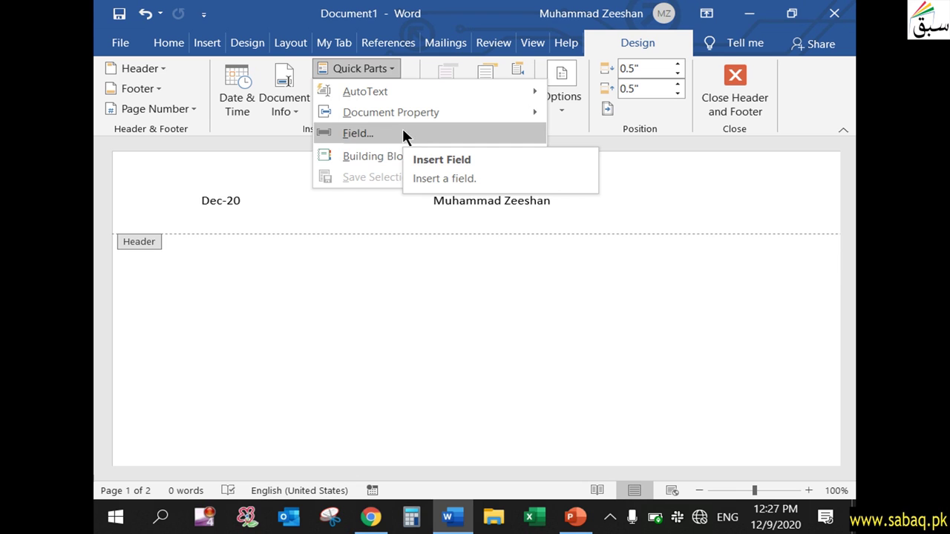
{"action": "left_click", "coordinate": [385, 157]}
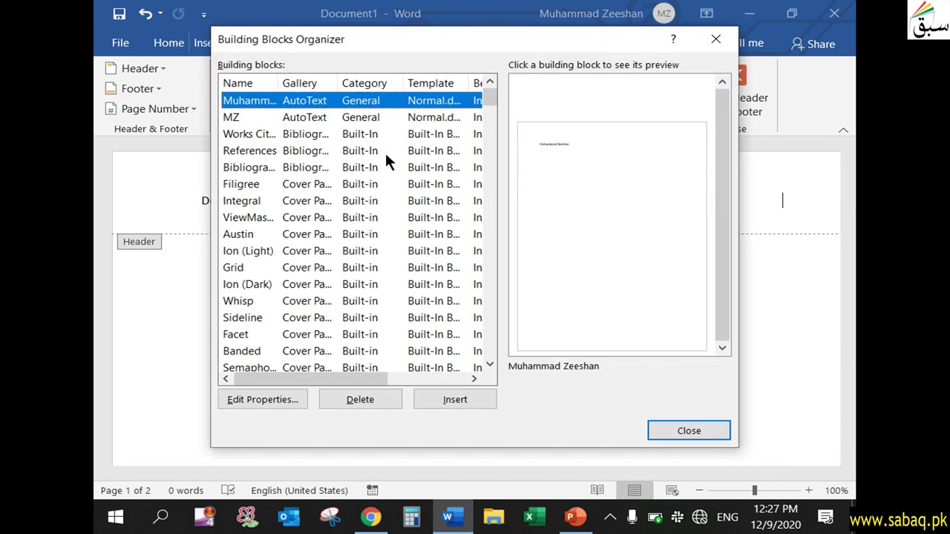
{"action": "left_click", "coordinate": [226, 117]}
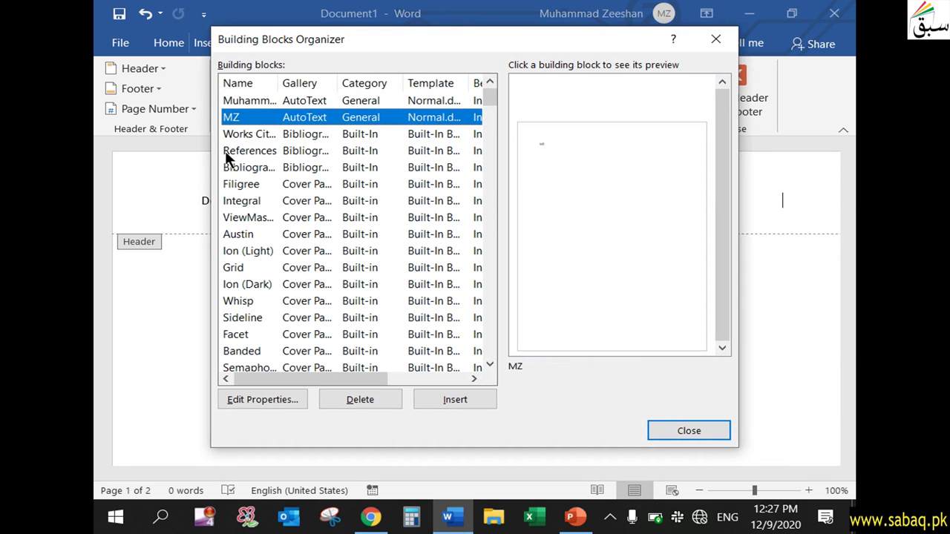
{"action": "left_click", "coordinate": [243, 166]}
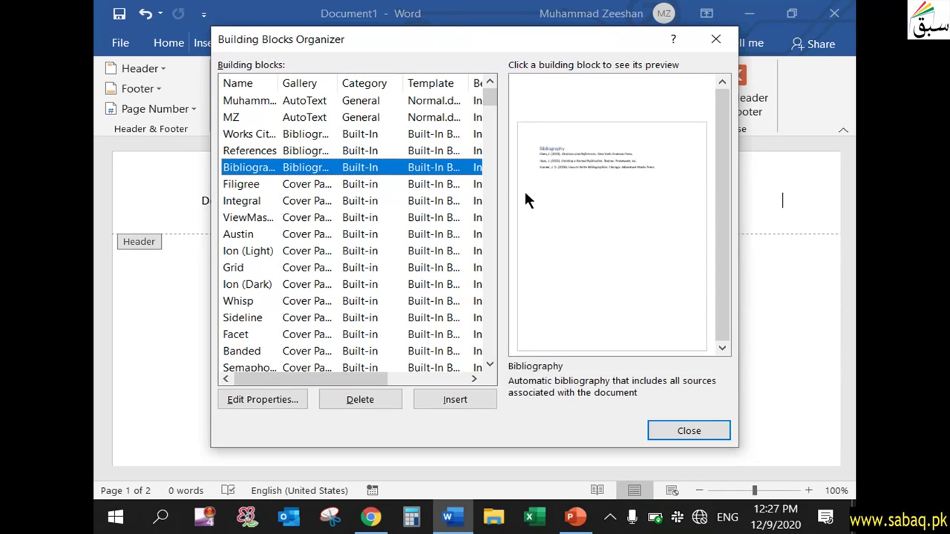
{"action": "left_click", "coordinate": [245, 184]}
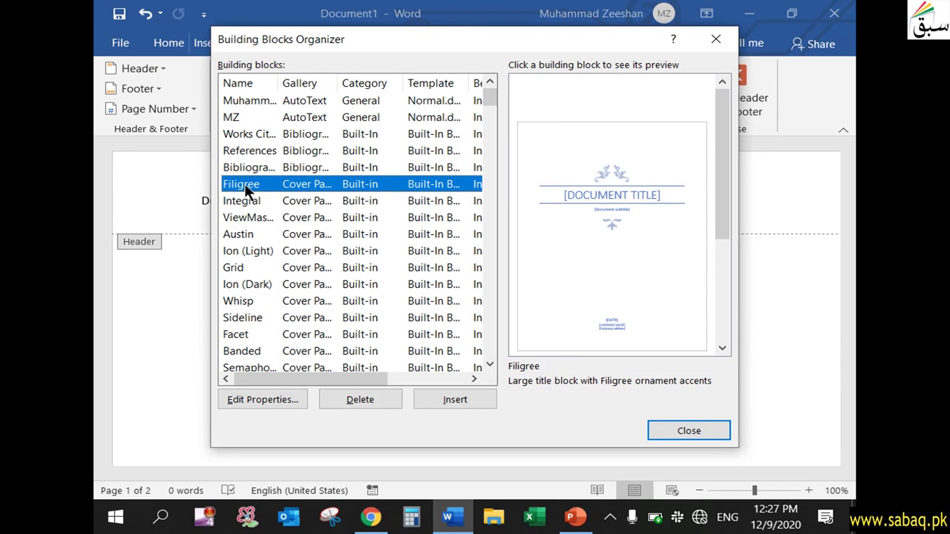
{"action": "left_click", "coordinate": [258, 202]}
{"action": "left_click", "coordinate": [253, 187]}
{"action": "left_click", "coordinate": [267, 170]}
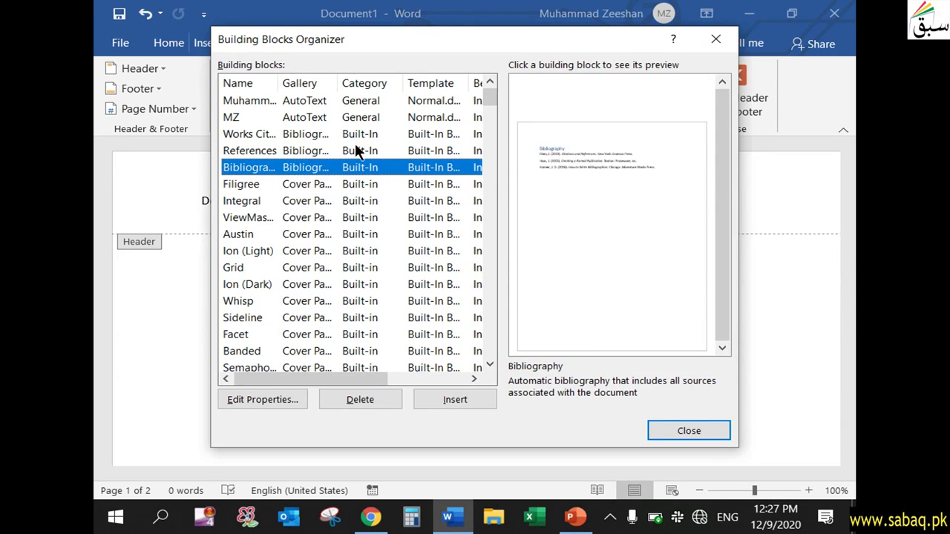
{"action": "left_click", "coordinate": [698, 429]}
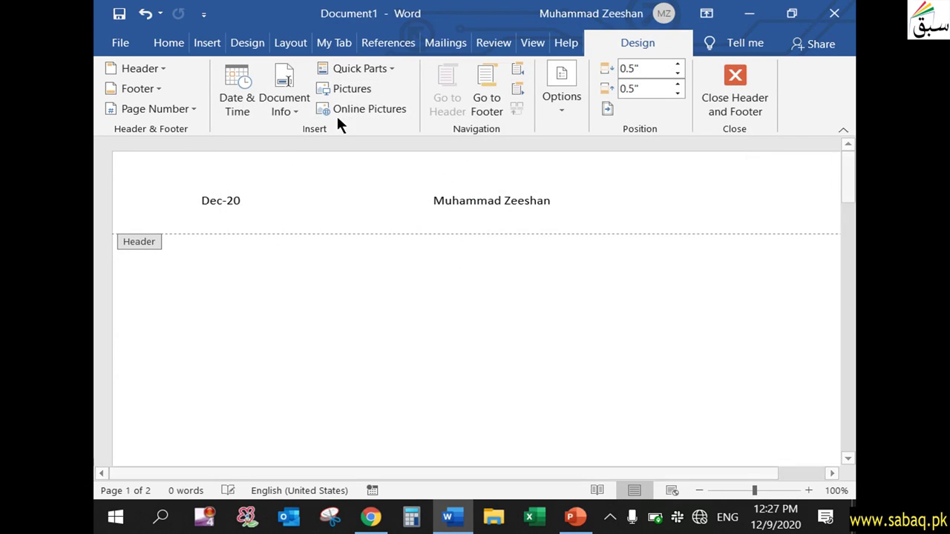
Step: Insert 4343434.PNG from Public Pictures into the header, browsing with extra large thumbnails
{"action": "left_click", "coordinate": [353, 89]}
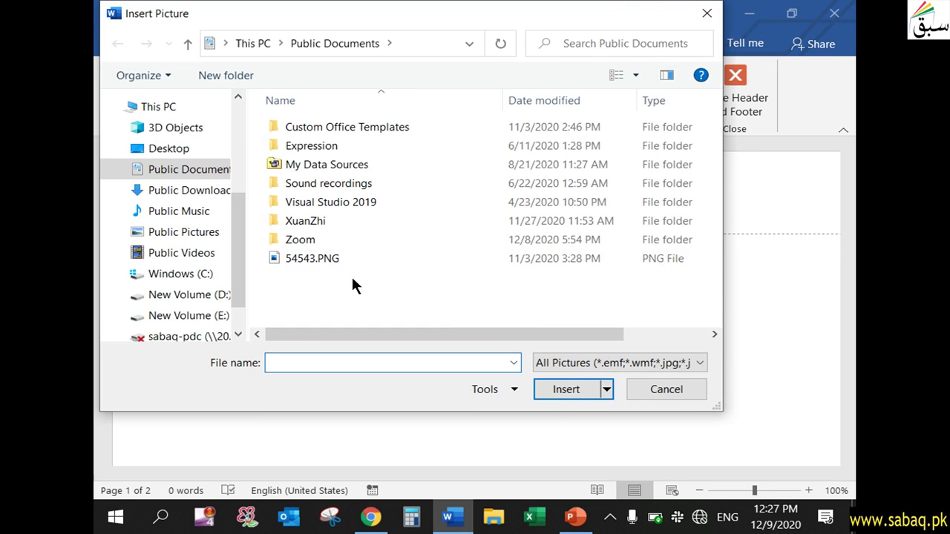
{"action": "right_click", "coordinate": [351, 298]}
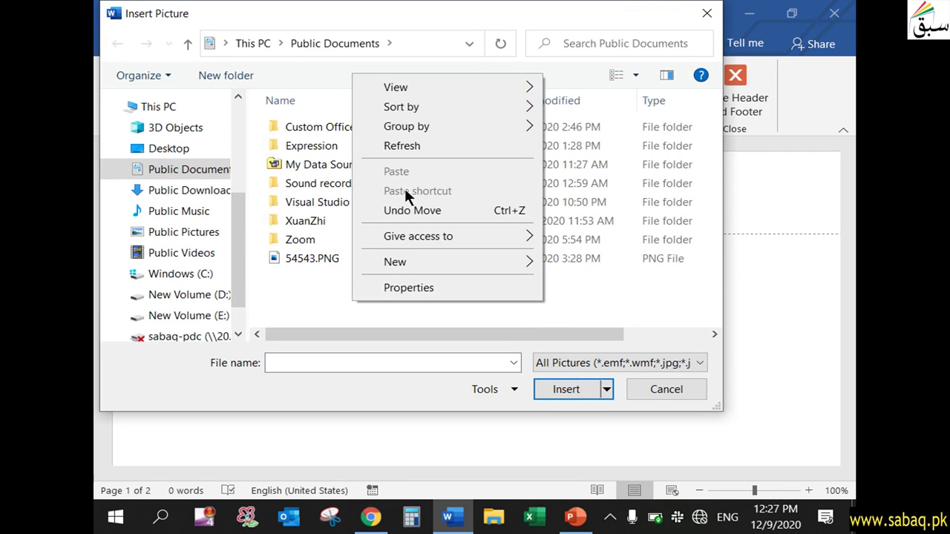
{"action": "mouse_move", "coordinate": [440, 92]}
{"action": "left_click", "coordinate": [581, 88]}
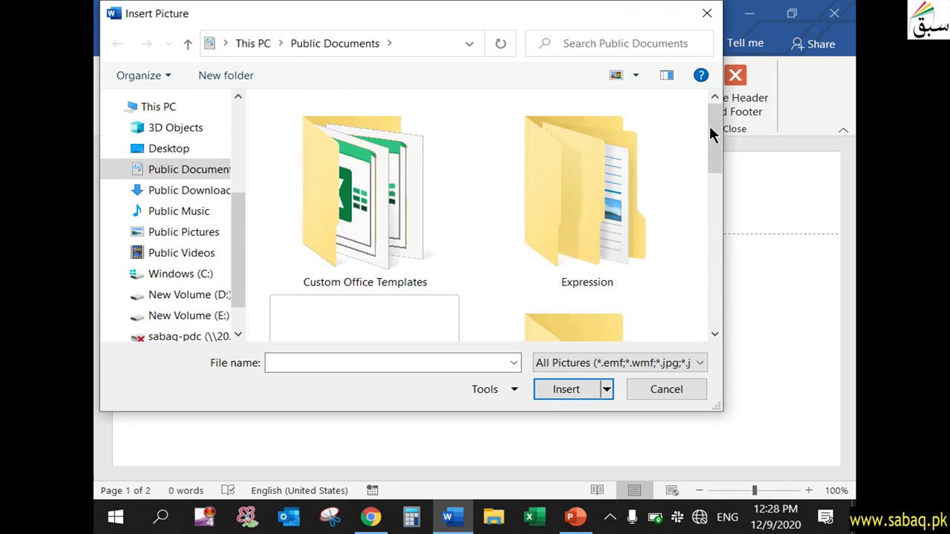
{"action": "left_click_drag", "start_coordinate": [711, 124], "coordinate": [718, 330]}
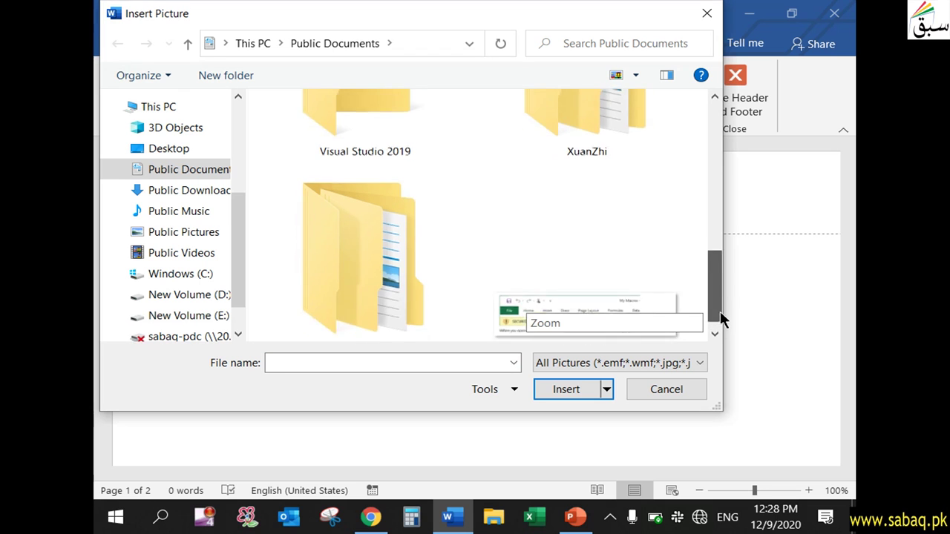
{"action": "left_click", "coordinate": [187, 233]}
{"action": "left_click", "coordinate": [445, 269]}
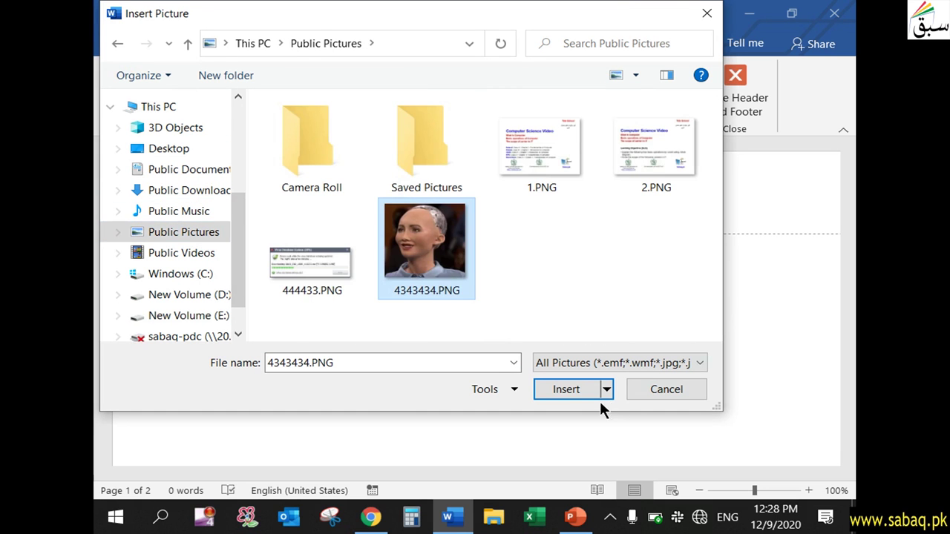
{"action": "left_click", "coordinate": [579, 391]}
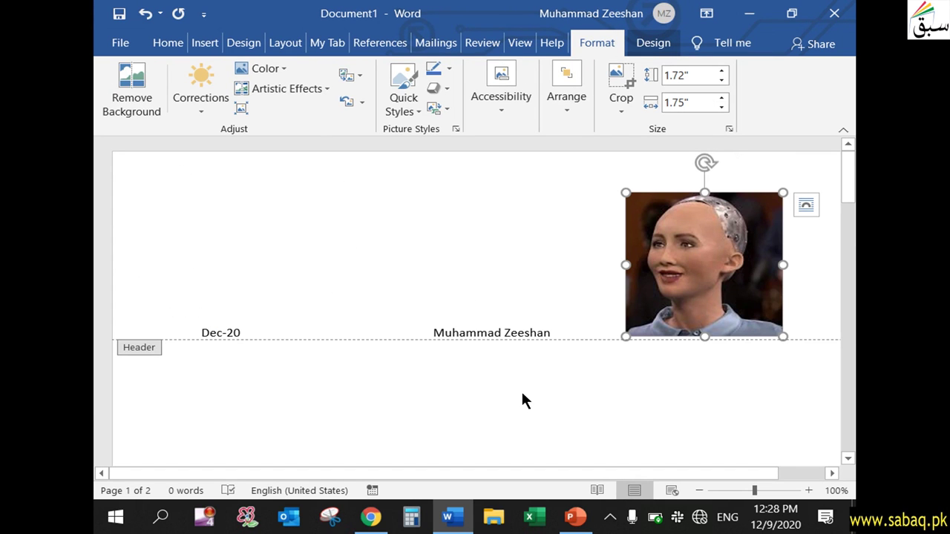
Step: Leave the header, scroll both pages to check it repeats, then reopen page 1's header
{"action": "double_click", "coordinate": [521, 391]}
{"action": "scroll", "coordinate": [517, 371], "scroll_direction": "down", "scroll_amount": 3}
{"action": "scroll", "coordinate": [522, 366], "scroll_direction": "down", "scroll_amount": 2}
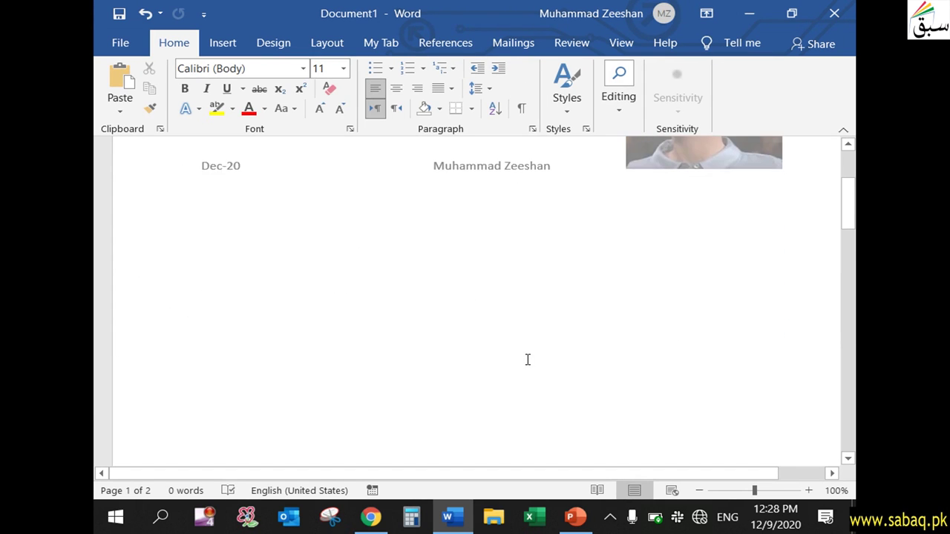
{"action": "scroll", "coordinate": [525, 358], "scroll_direction": "down", "scroll_amount": 8}
{"action": "scroll", "coordinate": [528, 356], "scroll_direction": "down", "scroll_amount": 6}
{"action": "scroll", "coordinate": [536, 355], "scroll_direction": "down", "scroll_amount": 1}
{"action": "scroll", "coordinate": [549, 338], "scroll_direction": "up", "scroll_amount": 3}
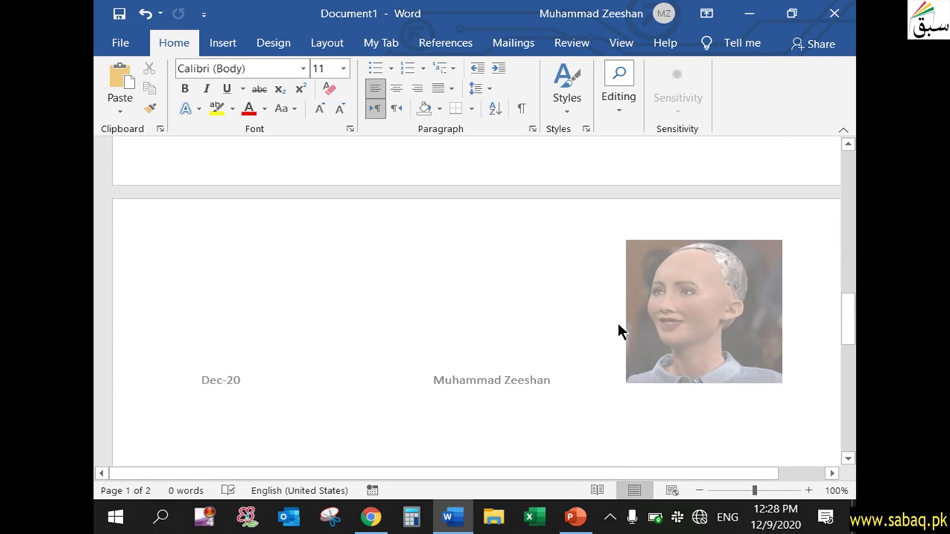
{"action": "scroll", "coordinate": [401, 326], "scroll_direction": "down", "scroll_amount": 4}
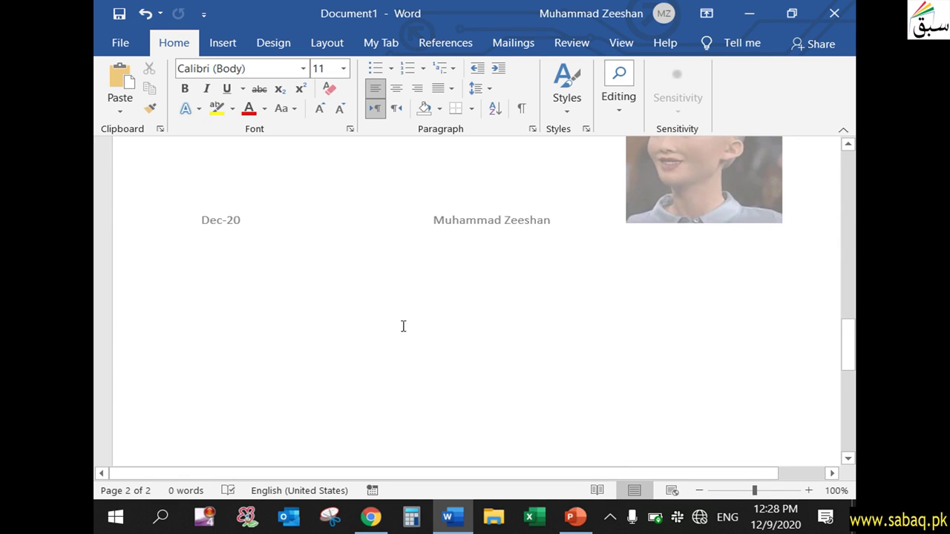
{"action": "left_click_drag", "start_coordinate": [847, 338], "coordinate": [844, 109]}
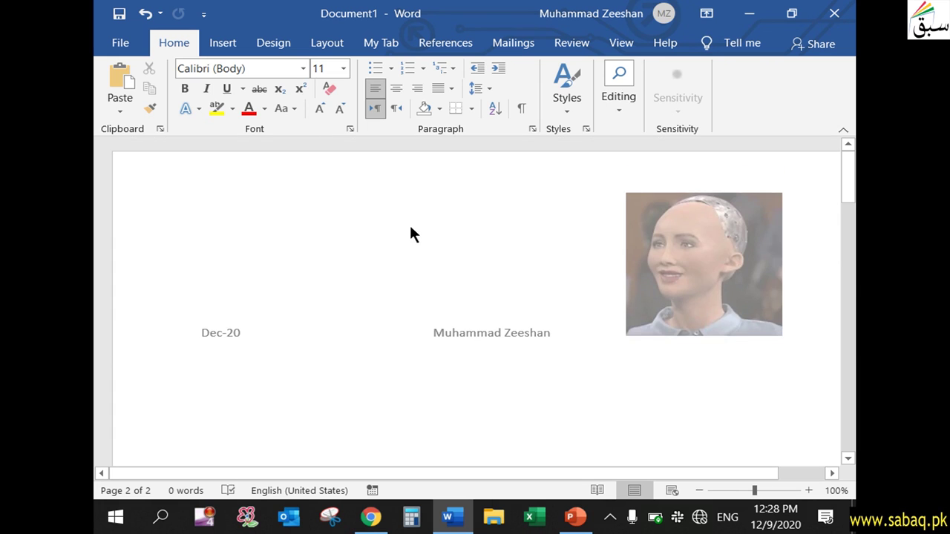
{"action": "double_click", "coordinate": [409, 223]}
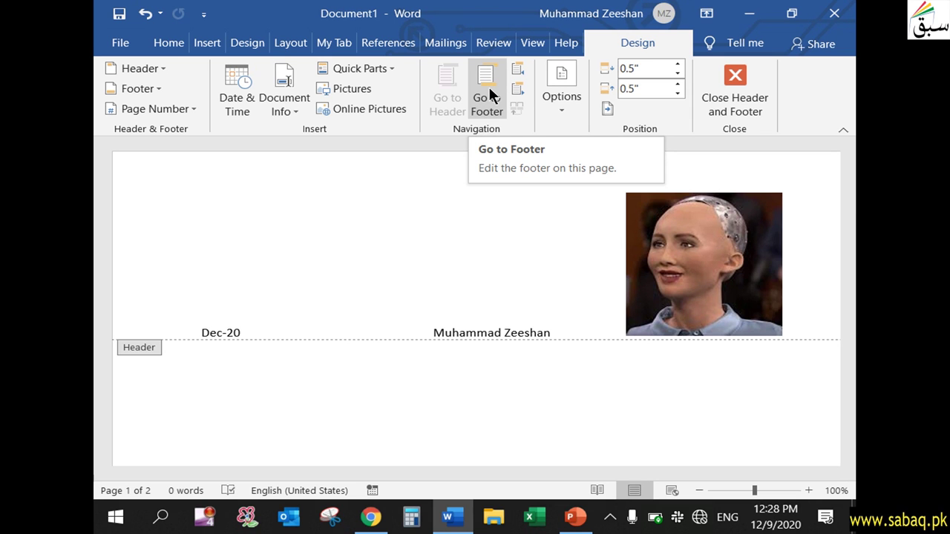
Step: Check the footer's page number, jump back to the header, and show the header Options list
{"action": "left_click", "coordinate": [489, 89]}
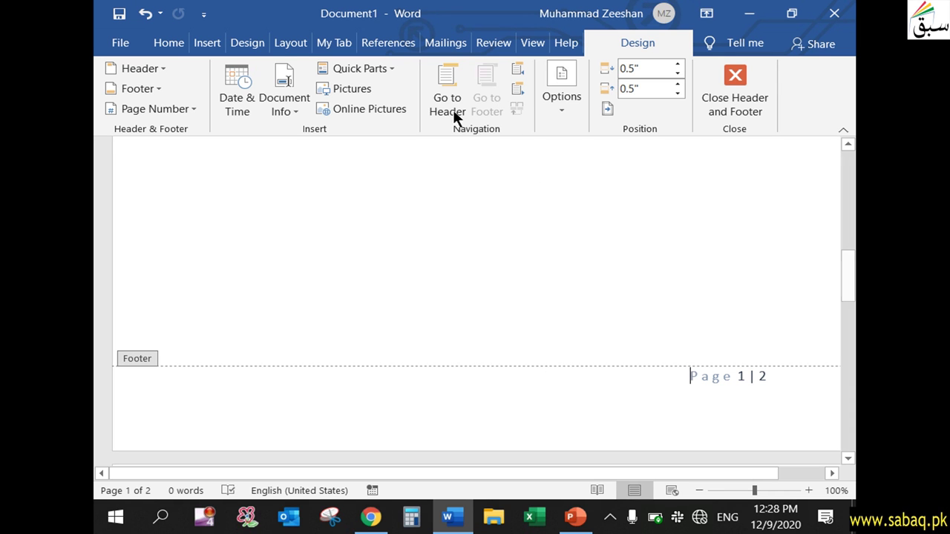
{"action": "left_click", "coordinate": [451, 88]}
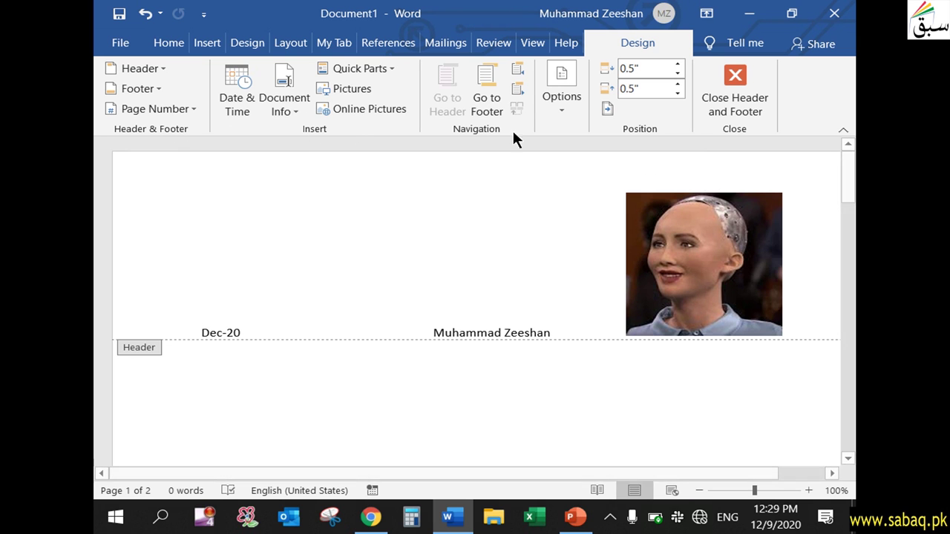
{"action": "left_click", "coordinate": [562, 117]}
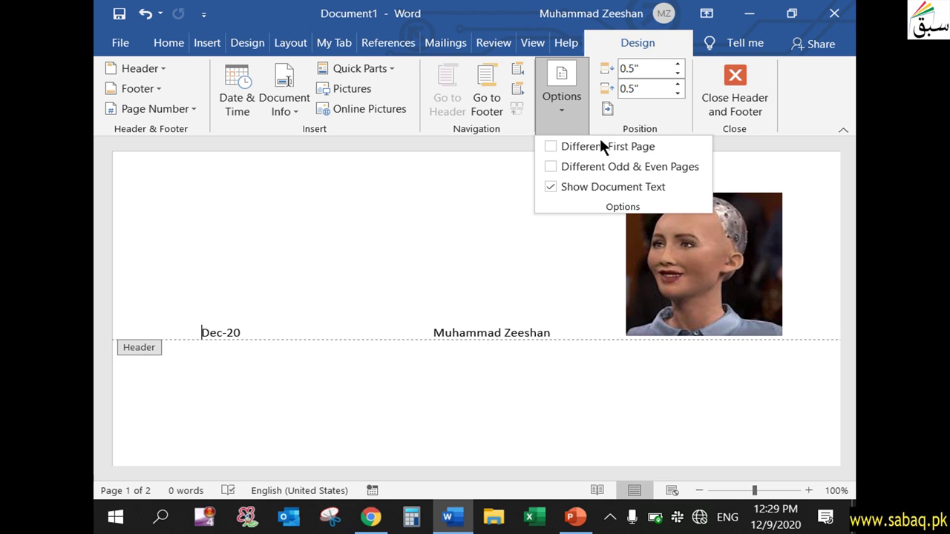
Step: Turn on Different First Page and Different Odd & Even Pages
{"action": "left_click", "coordinate": [551, 147]}
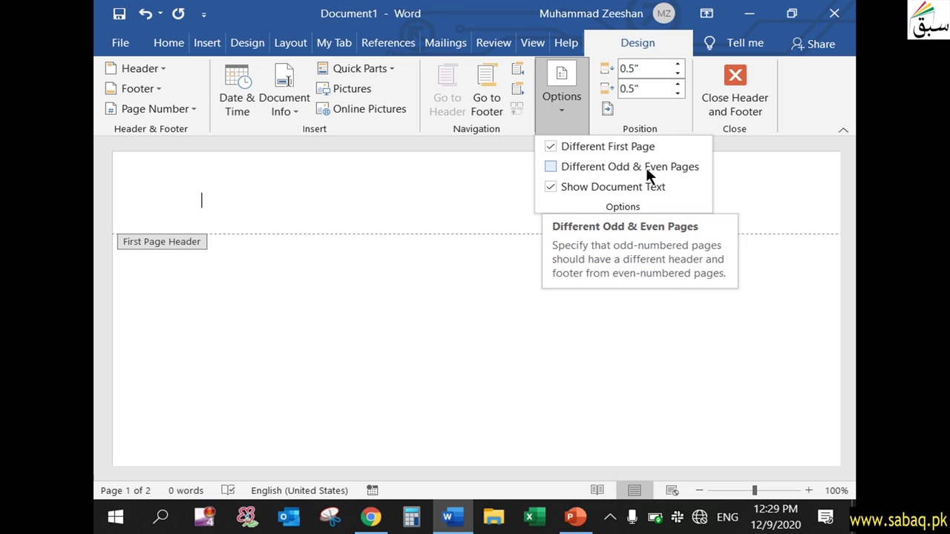
{"action": "left_click", "coordinate": [554, 165]}
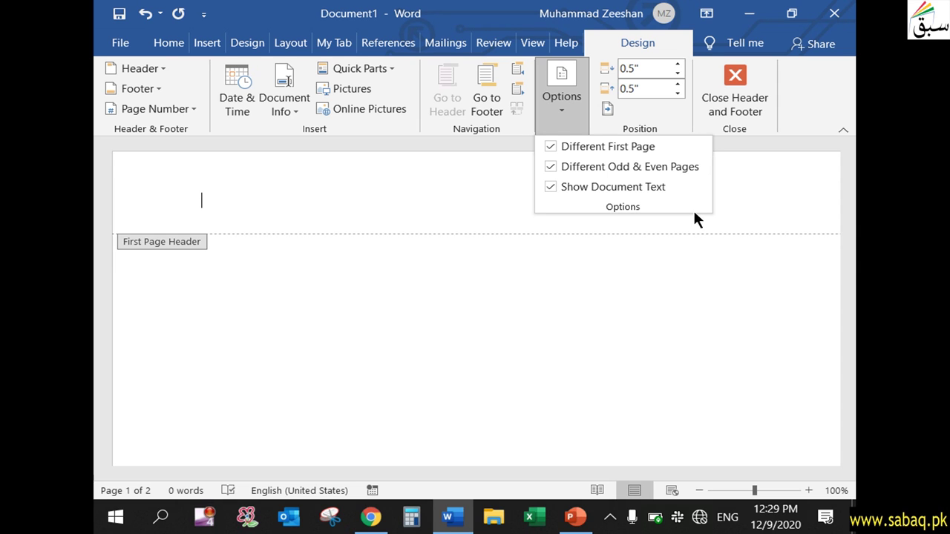
{"action": "left_click", "coordinate": [653, 128]}
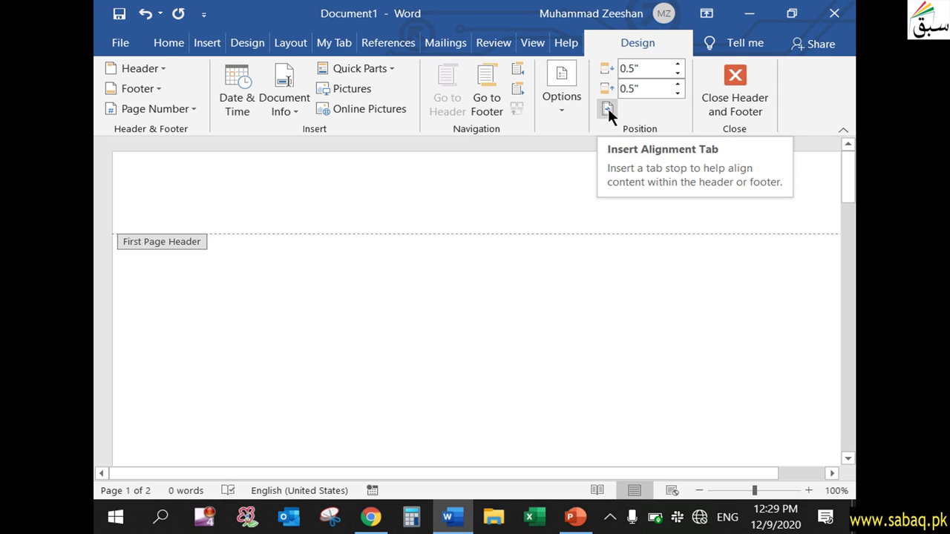
Step: Set header from top to 0.3" and footer from bottom to 0.4", then close header editing
{"action": "left_click", "coordinate": [677, 74]}
{"action": "left_click", "coordinate": [676, 74]}
{"action": "left_click", "coordinate": [677, 74]}
{"action": "left_click", "coordinate": [677, 75]}
{"action": "left_click", "coordinate": [678, 61]}
{"action": "left_click", "coordinate": [678, 61]}
{"action": "left_click", "coordinate": [678, 63]}
{"action": "left_click", "coordinate": [678, 63]}
{"action": "left_click", "coordinate": [675, 73]}
{"action": "left_click", "coordinate": [675, 72]}
{"action": "left_click", "coordinate": [677, 91]}
{"action": "left_click", "coordinate": [677, 81]}
{"action": "left_click", "coordinate": [678, 92]}
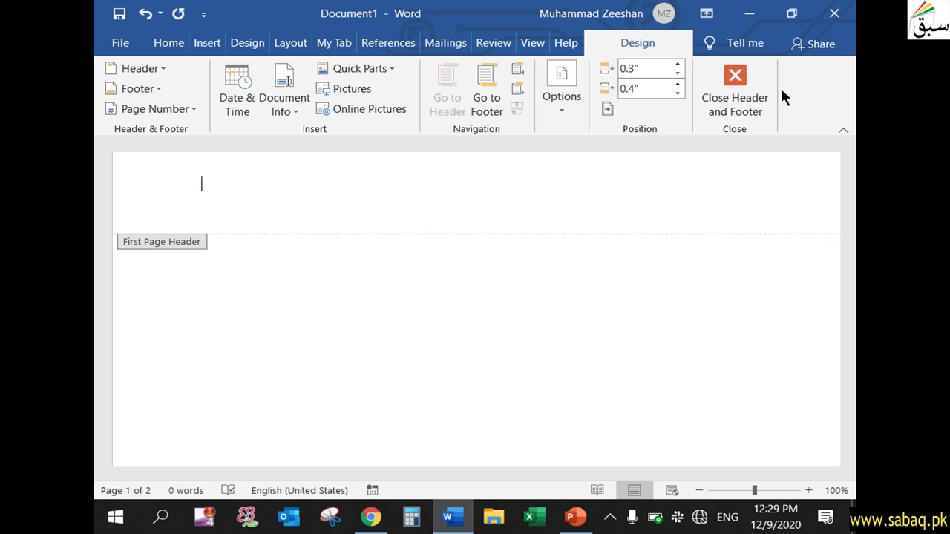
{"action": "left_click", "coordinate": [752, 95]}
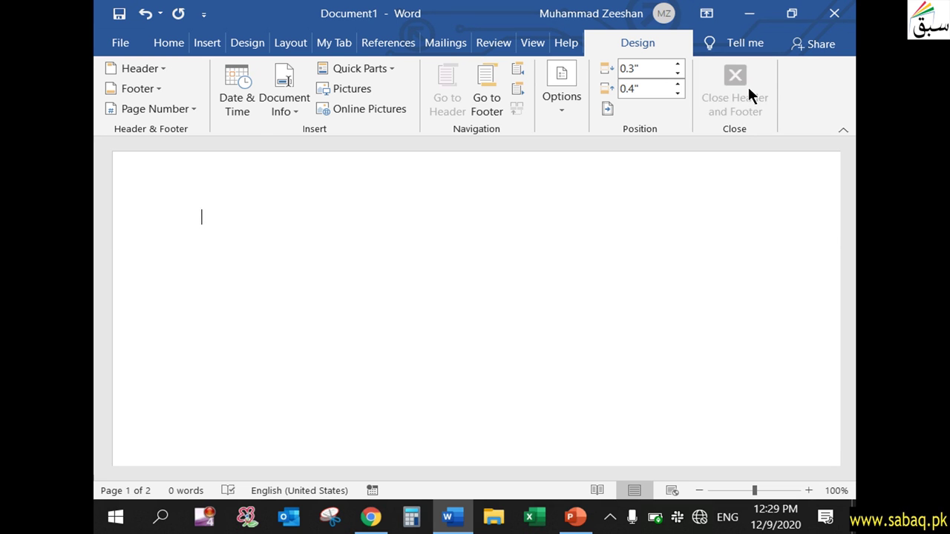
{"action": "mouse_move", "coordinate": [848, 192]}
{"action": "left_mouse_down"}
{"action": "mouse_move", "coordinate": [854, 316]}
{"action": "mouse_move", "coordinate": [852, 199]}
{"action": "left_mouse_up"}
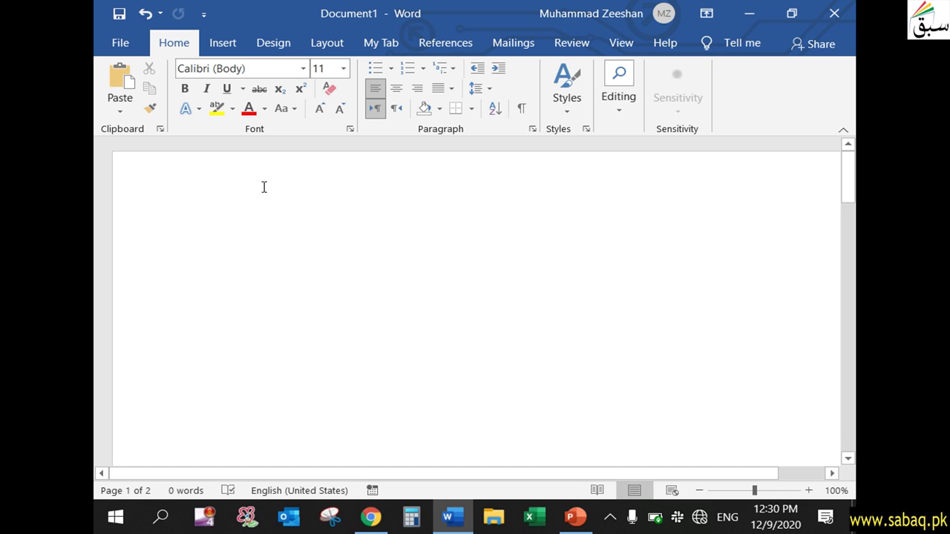
Step: Insert a Mosaic page number at the current position in page 1's body
{"action": "left_click", "coordinate": [230, 47]}
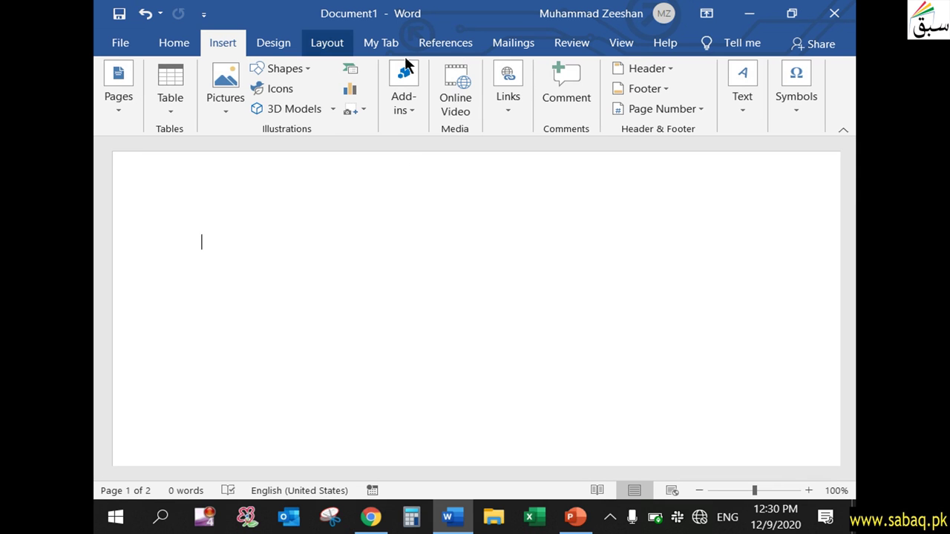
{"action": "left_click", "coordinate": [672, 69]}
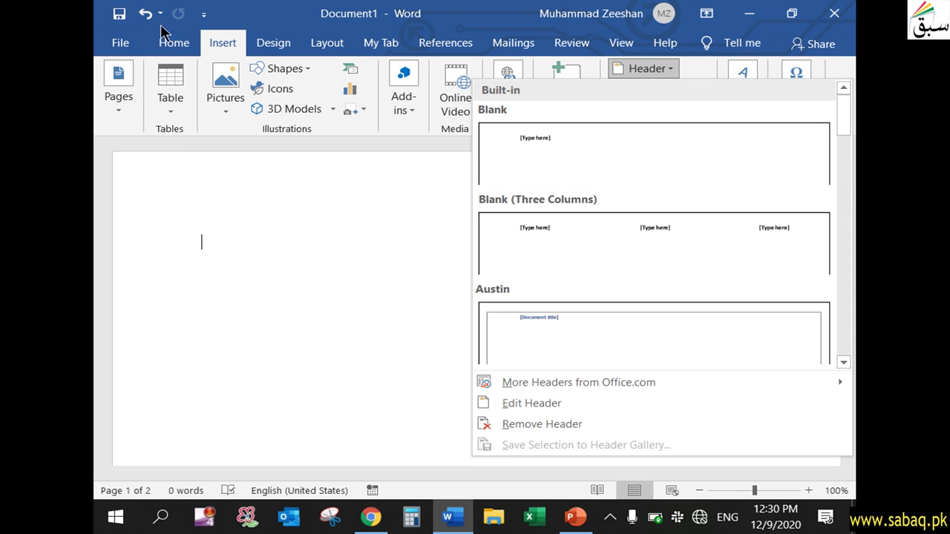
{"action": "left_click", "coordinate": [672, 69]}
{"action": "left_click", "coordinate": [668, 82]}
{"action": "left_click", "coordinate": [695, 106]}
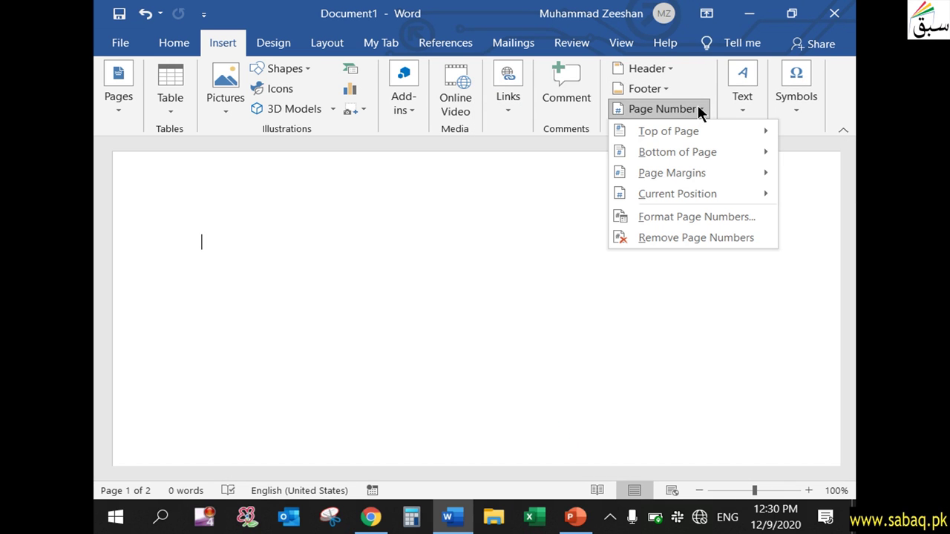
{"action": "mouse_move", "coordinate": [700, 132]}
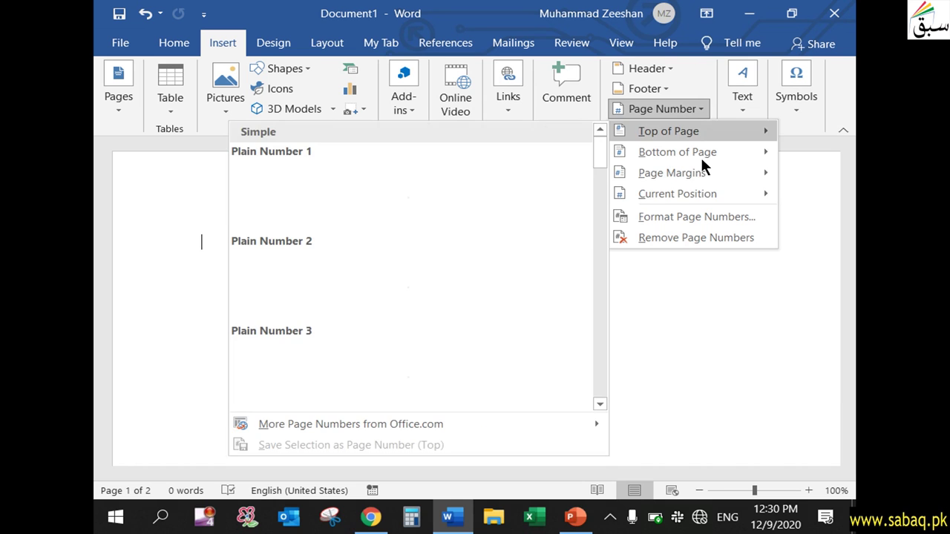
{"action": "mouse_move", "coordinate": [705, 191]}
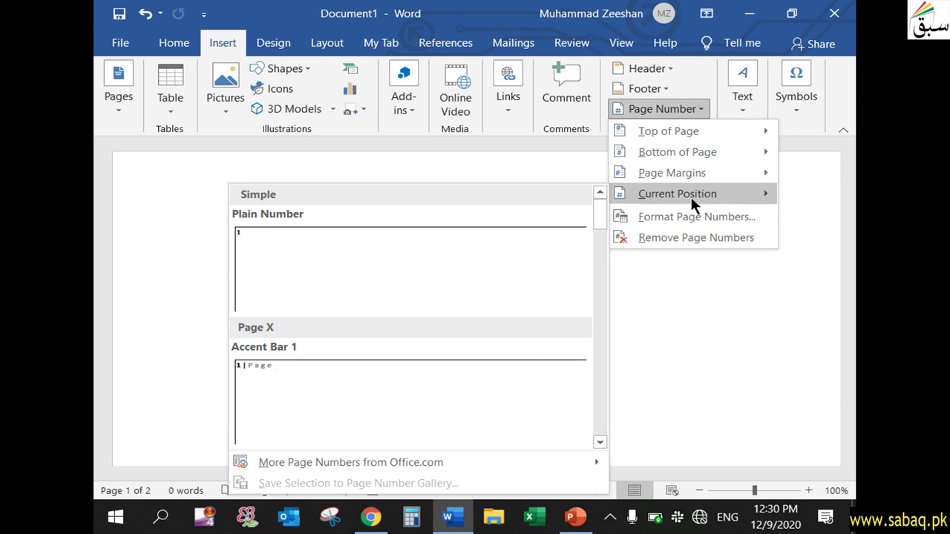
{"action": "scroll", "coordinate": [503, 423], "scroll_direction": "down", "scroll_amount": 5}
{"action": "scroll", "coordinate": [496, 418], "scroll_direction": "down", "scroll_amount": 5}
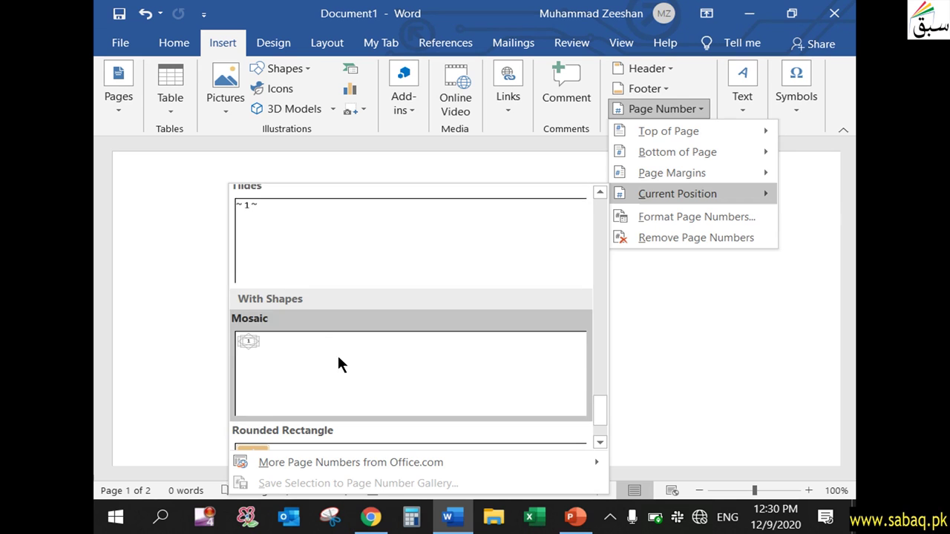
{"action": "left_click", "coordinate": [339, 362]}
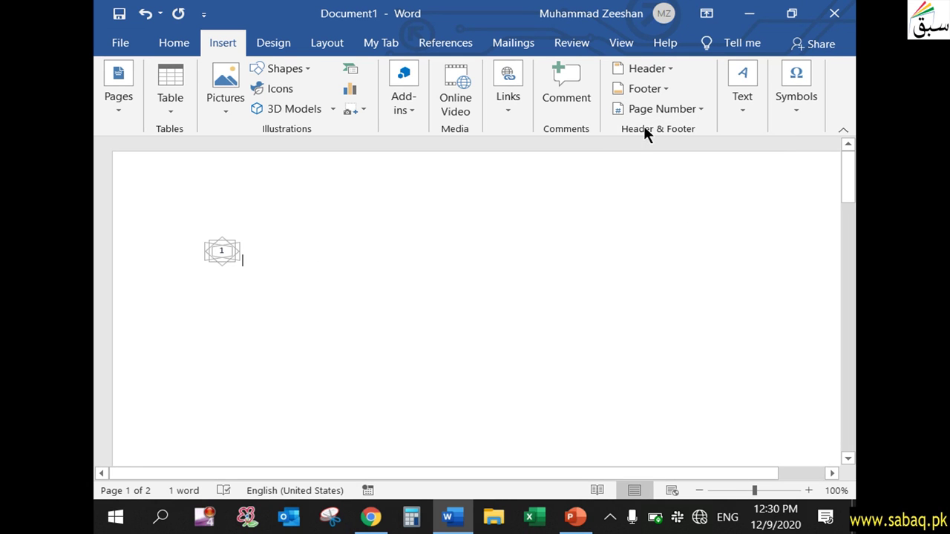
Step: Cut the inserted Mosaic page-number shape out of the page
{"action": "left_click", "coordinate": [695, 109]}
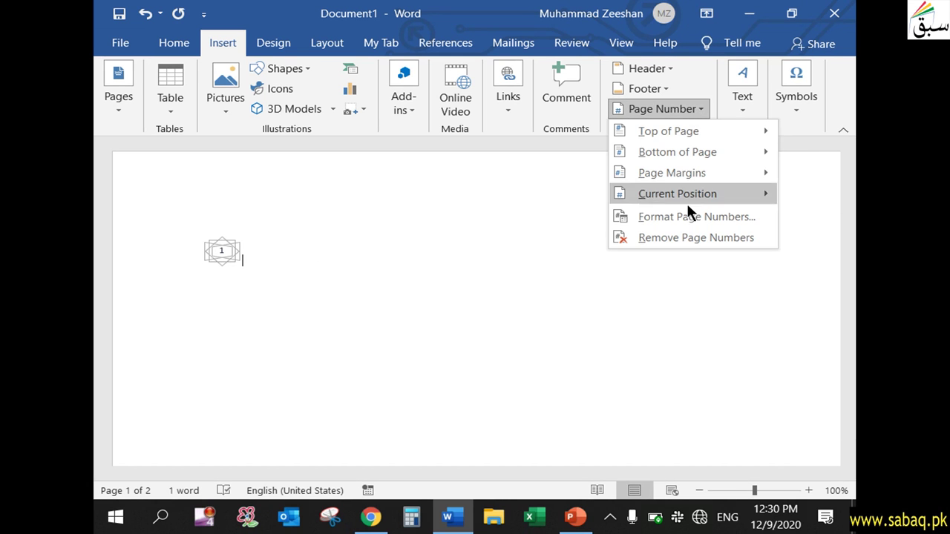
{"action": "left_click", "coordinate": [687, 234]}
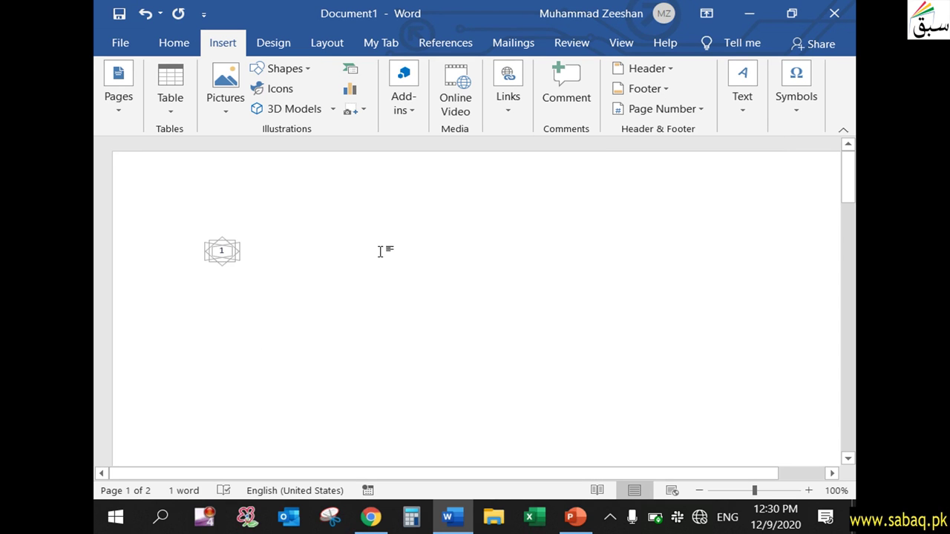
{"action": "left_click", "coordinate": [221, 252]}
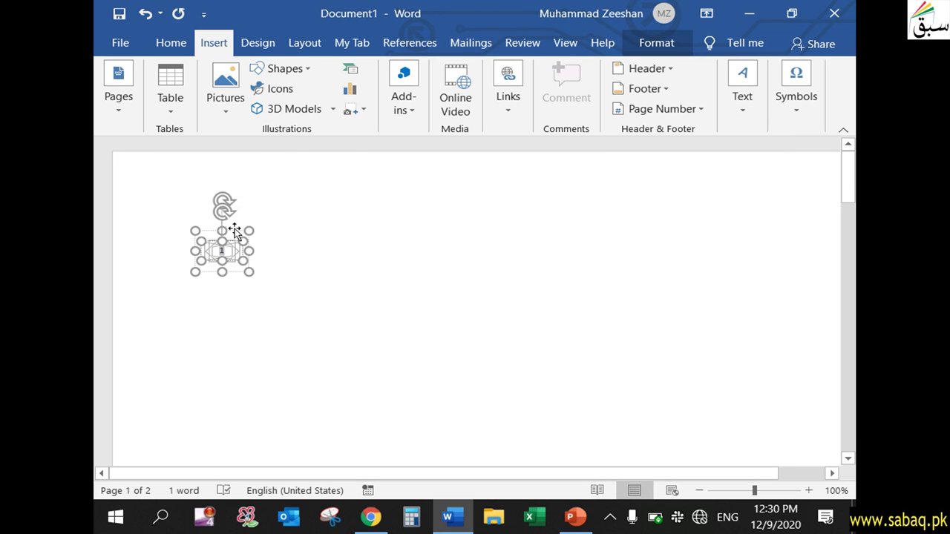
{"action": "right_click", "coordinate": [232, 228]}
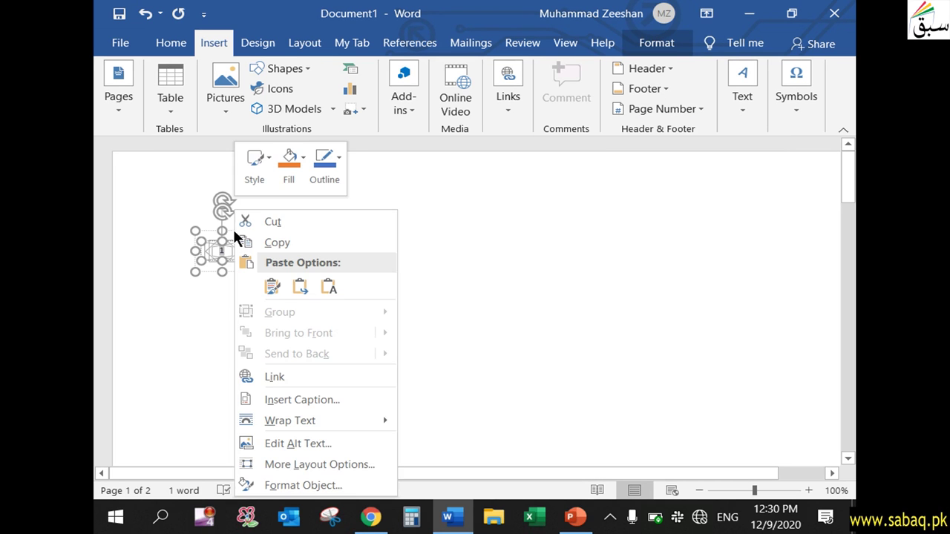
{"action": "left_click", "coordinate": [328, 220]}
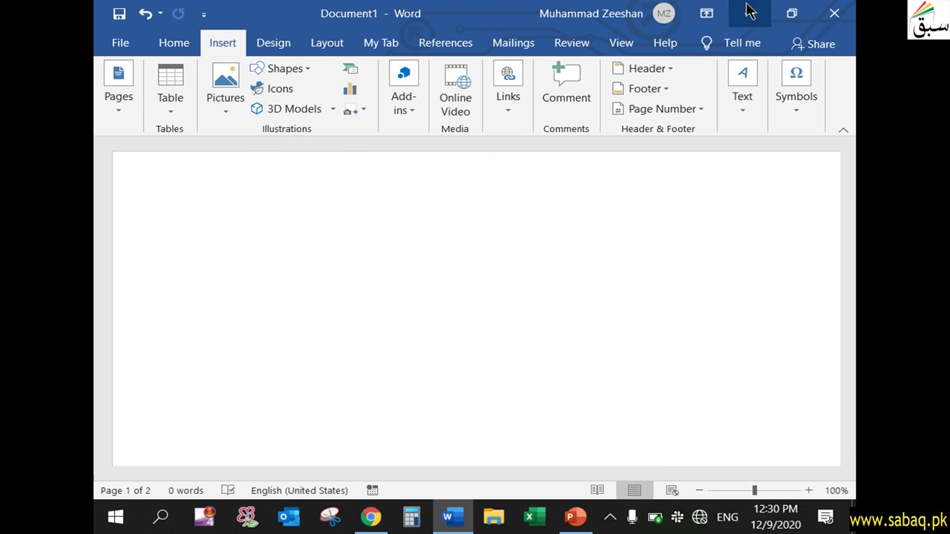
Step: Minimize the Word window to bring the PowerPoint Header and Footer slide back into view
{"action": "left_click", "coordinate": [746, 12]}
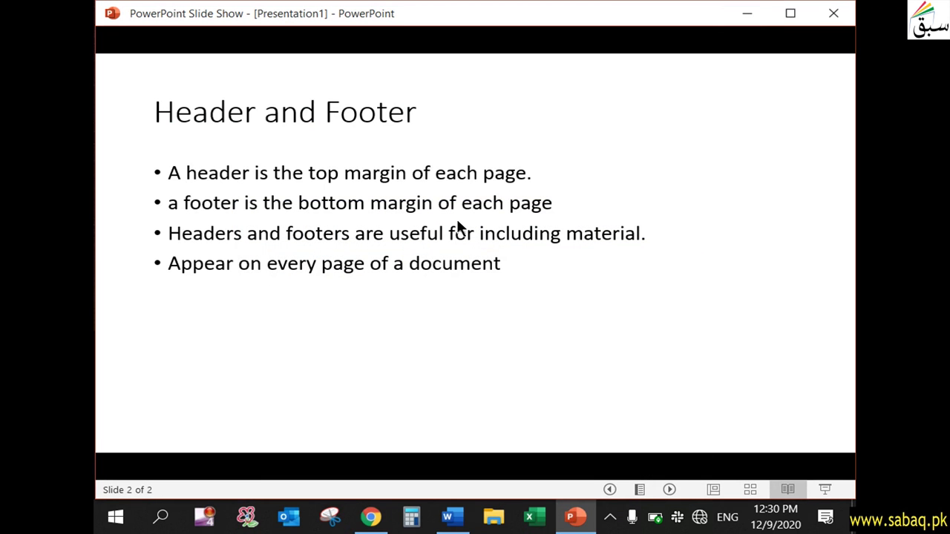